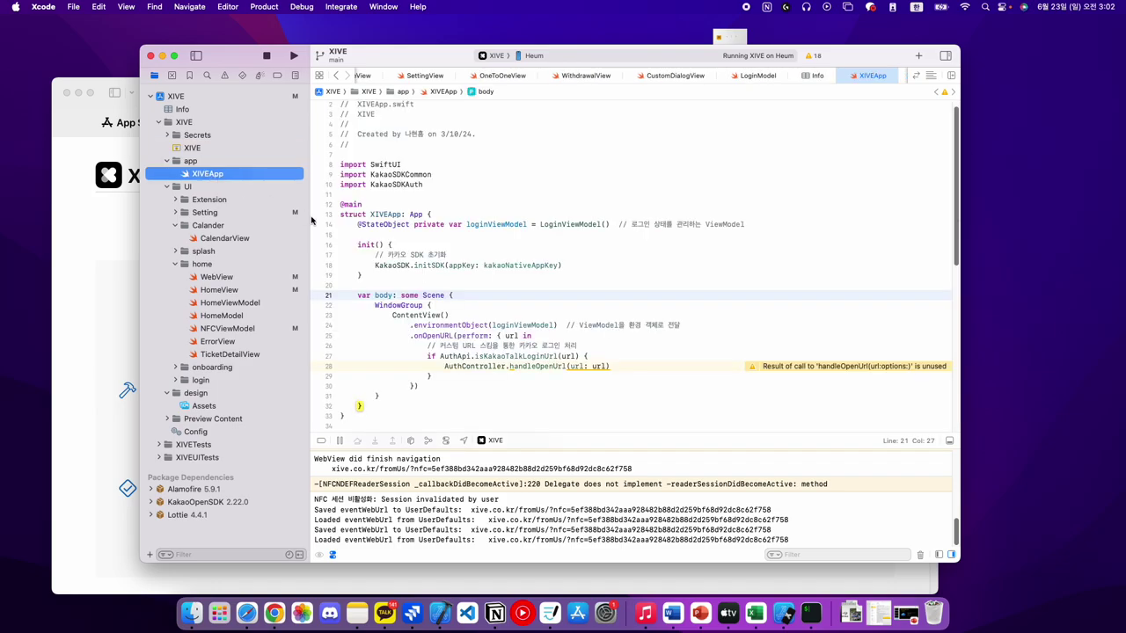
# Collapse the Calander and home folders in the project tree and glance over the XIVEApp code.
pyautogui.click(176, 226)
pyautogui.click(183, 252)
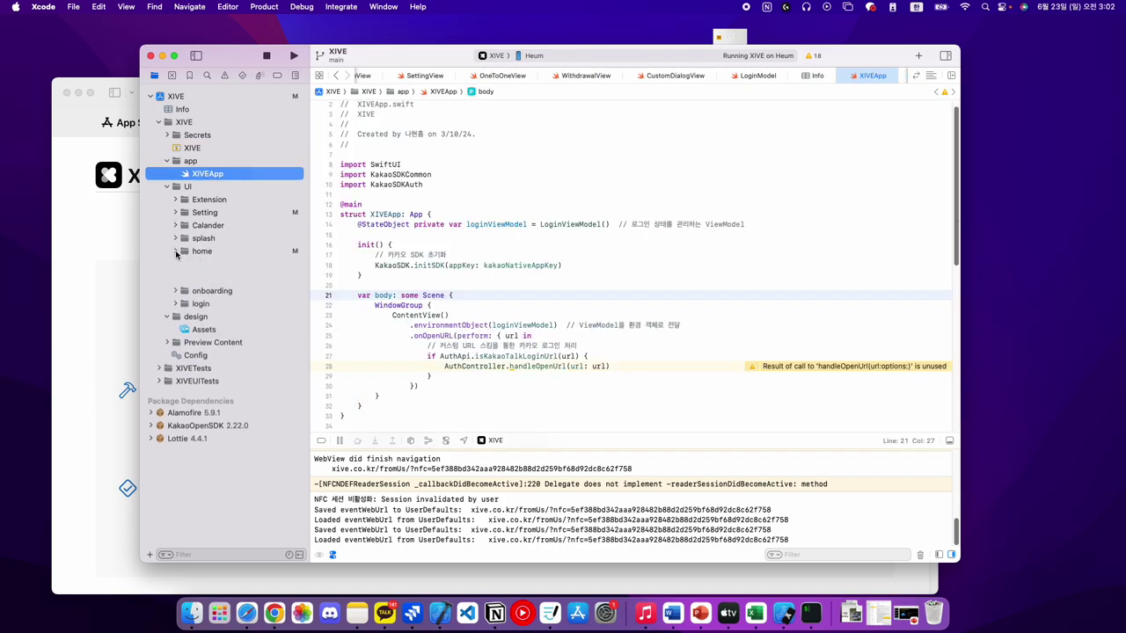
pyautogui.scroll(1, 528, 291)
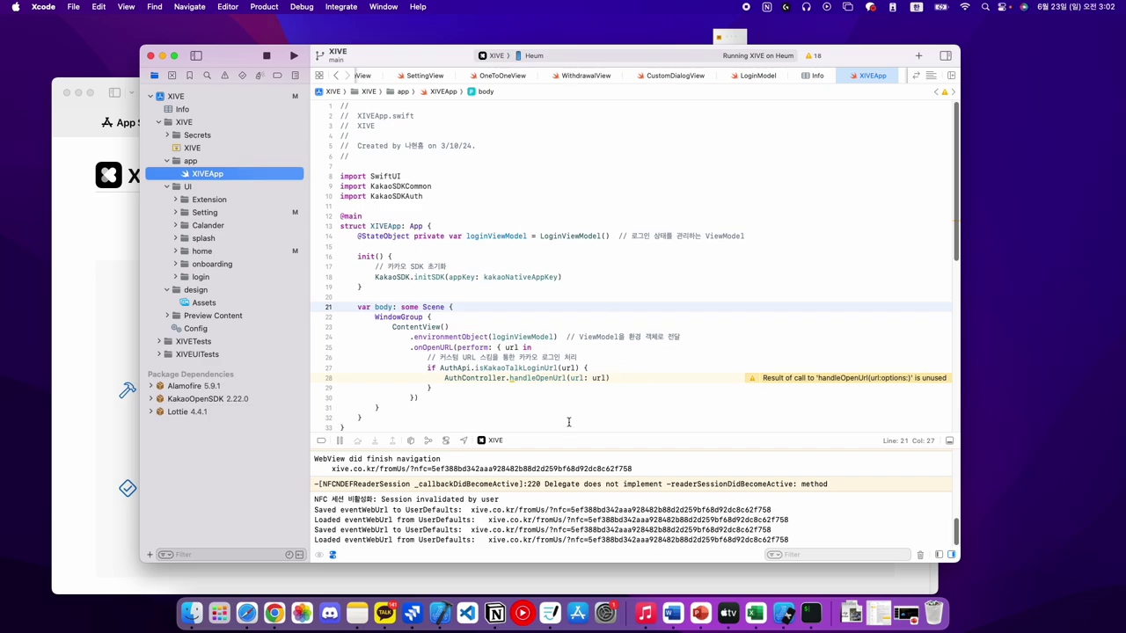
pyautogui.scroll(5, 547, 504)
pyautogui.scroll(-5, 547, 503)
# Open the XIVE project's settings in the editor and show the Xcode Cloud reports beside them.
pyautogui.click(296, 77)
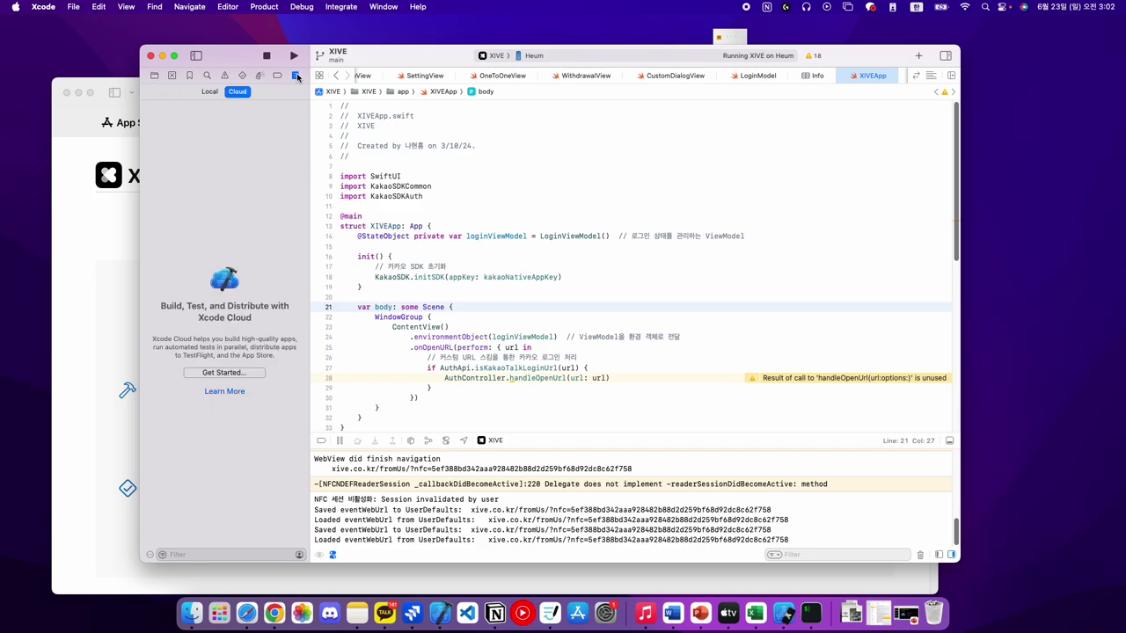
pyautogui.click(155, 75)
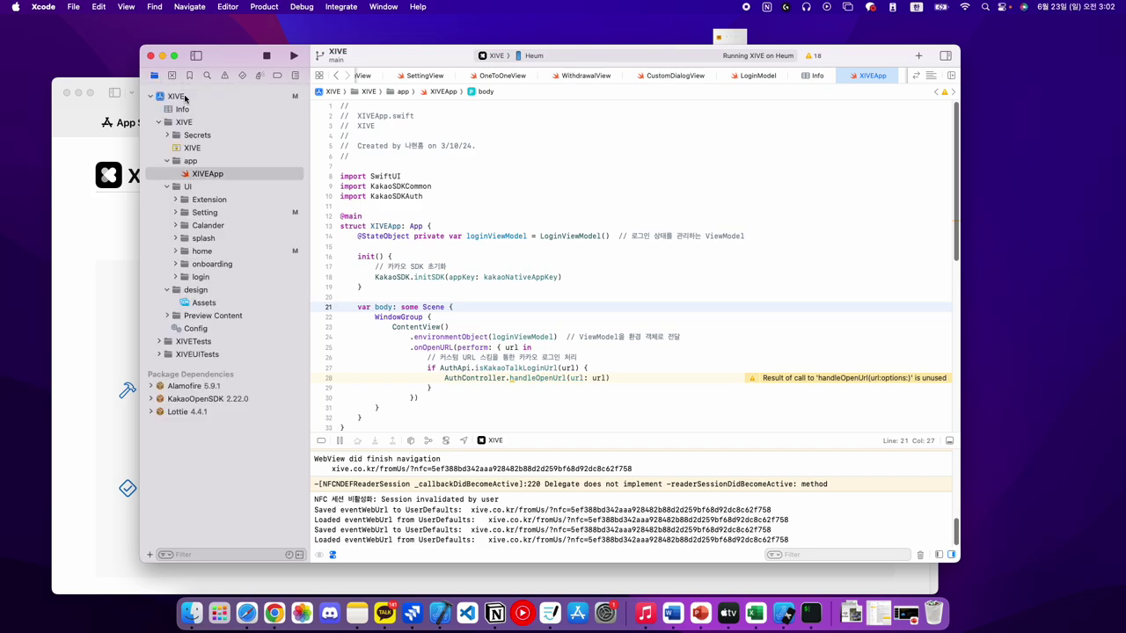
pyautogui.click(183, 97)
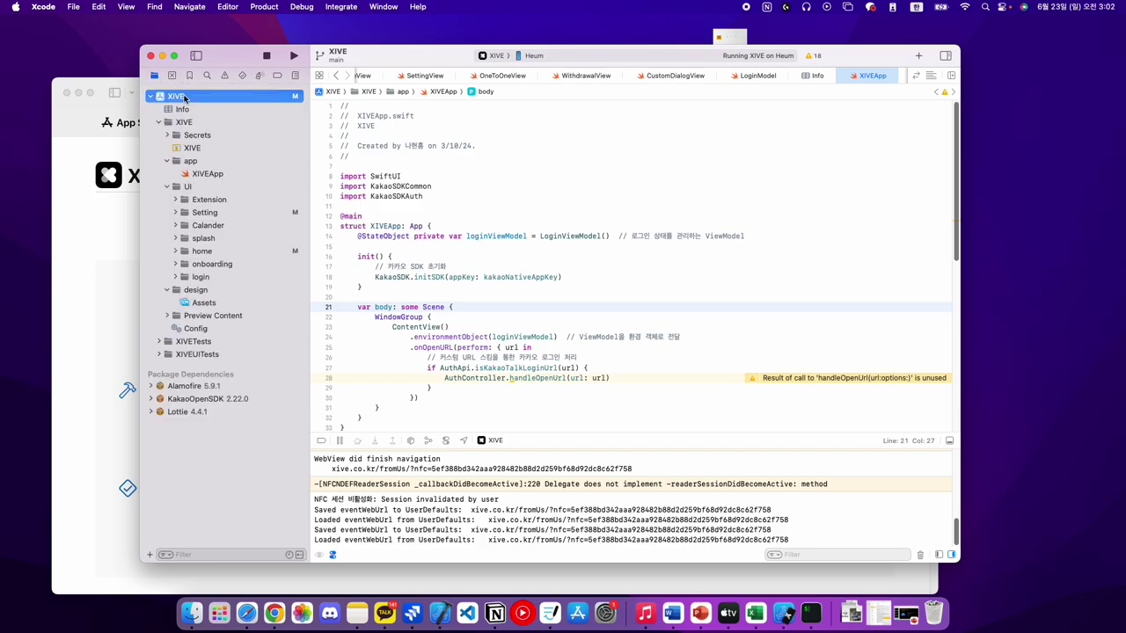
pyautogui.click(296, 76)
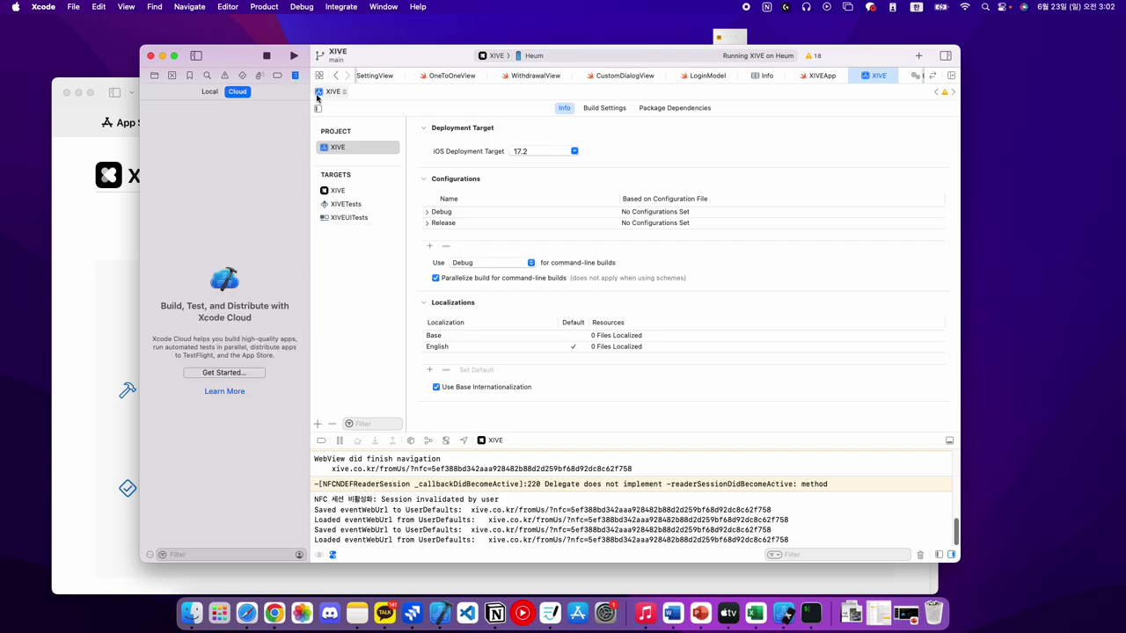
# Hide the debug console, bring back the project file tree and expand the project window to full screen.
pyautogui.click(950, 440)
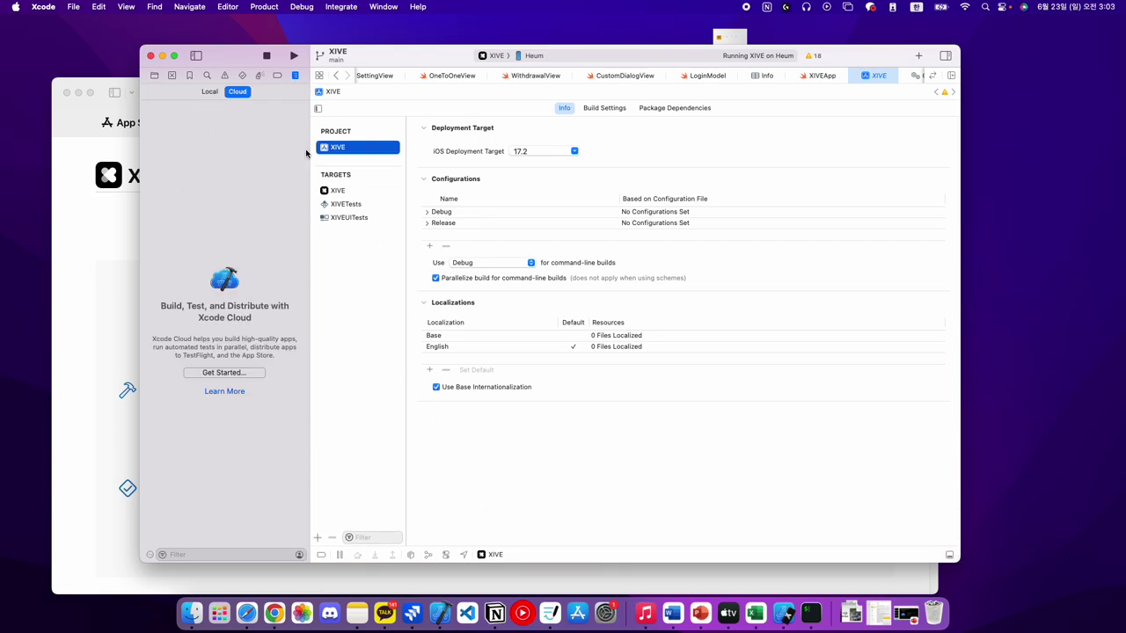
pyautogui.click(154, 76)
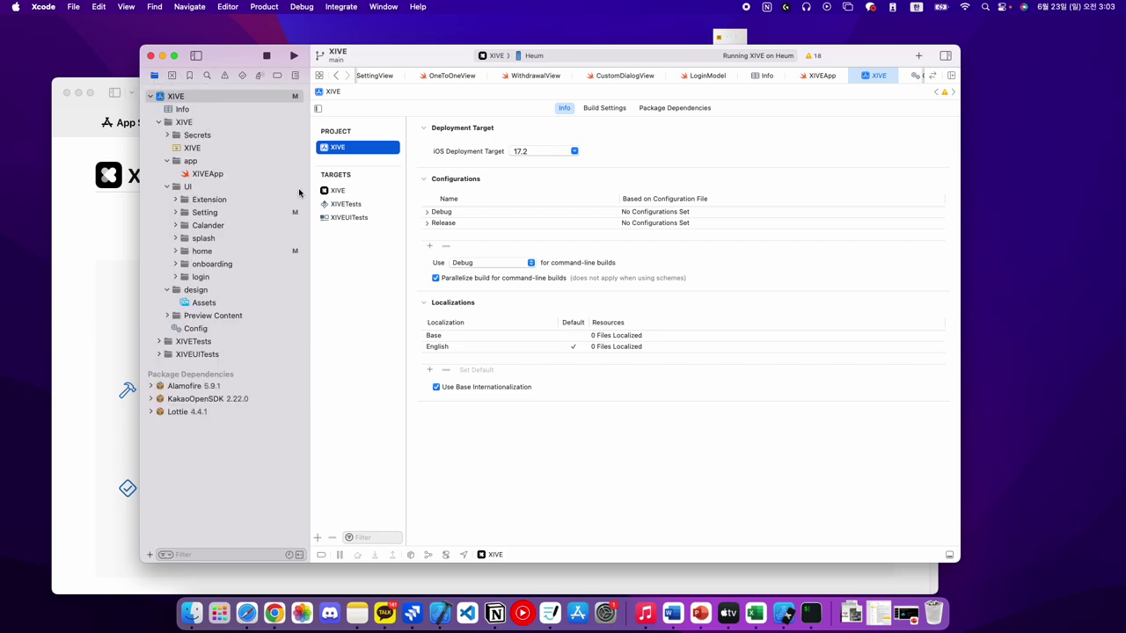
pyautogui.click(174, 55)
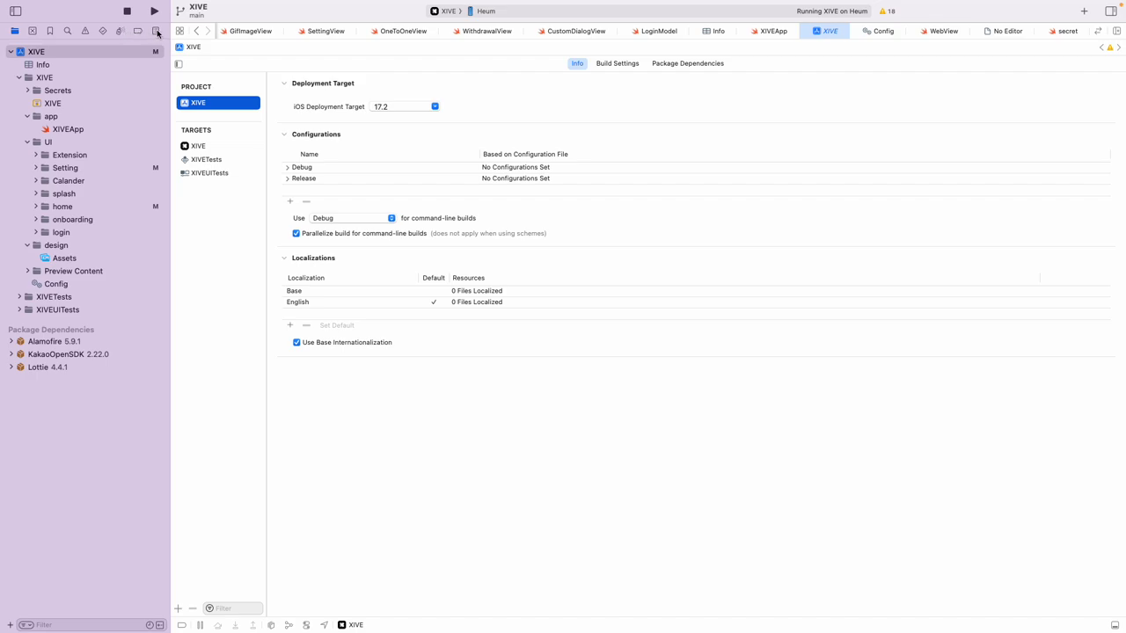
# Stop the running XIVE app from the local build reports and start the Xcode Cloud setup from the cloud reports.
pyautogui.click(157, 31)
pyautogui.click(69, 46)
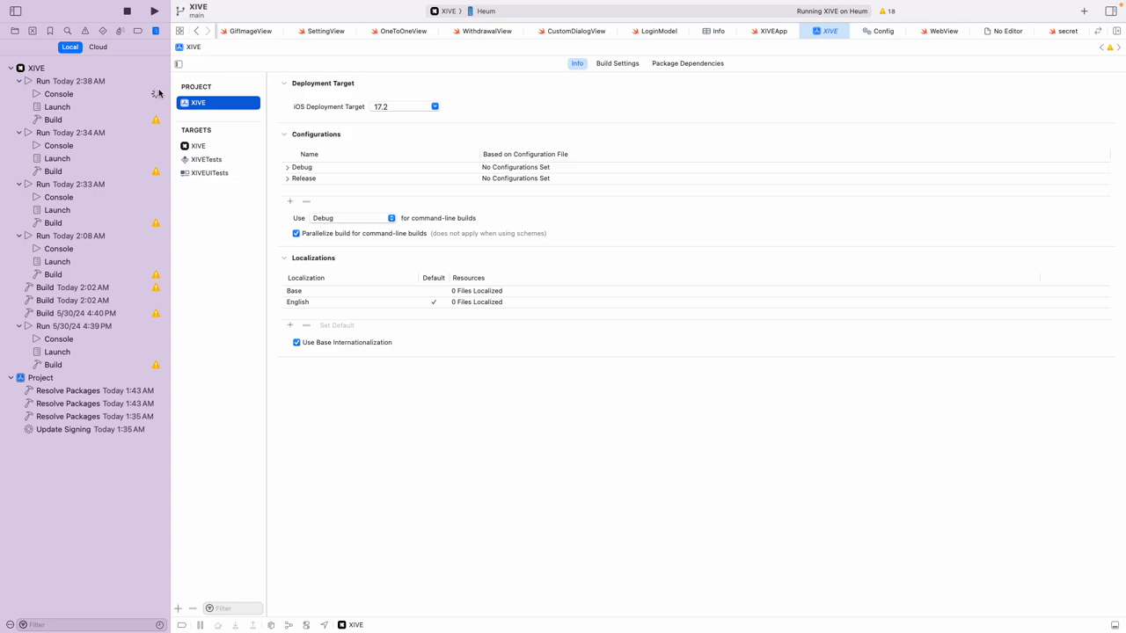
pyautogui.click(127, 12)
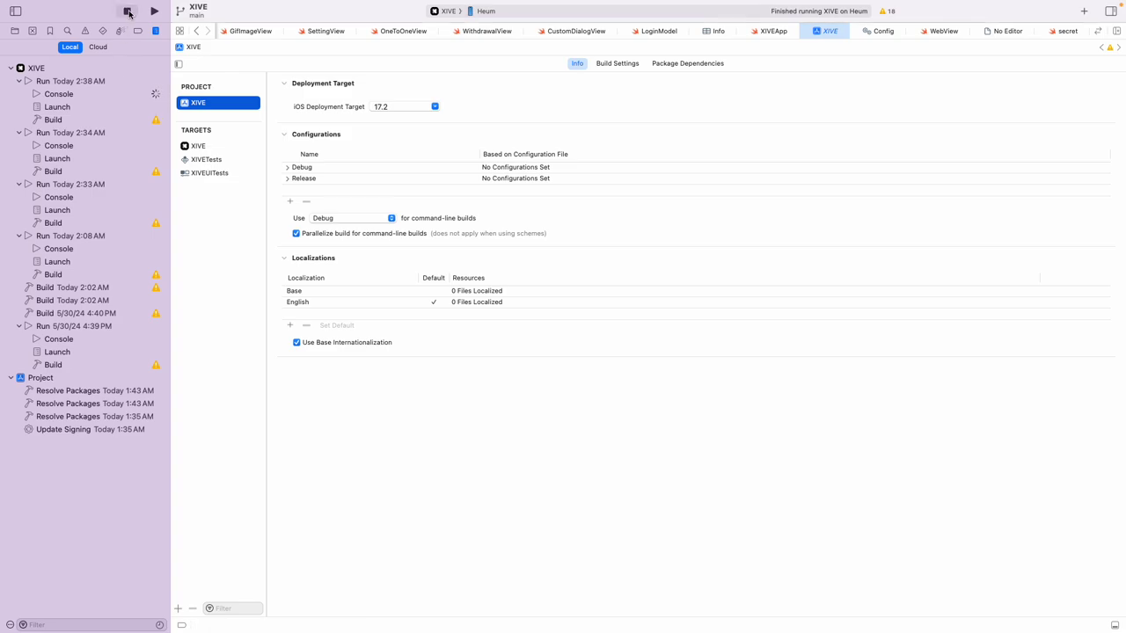
pyautogui.click(99, 47)
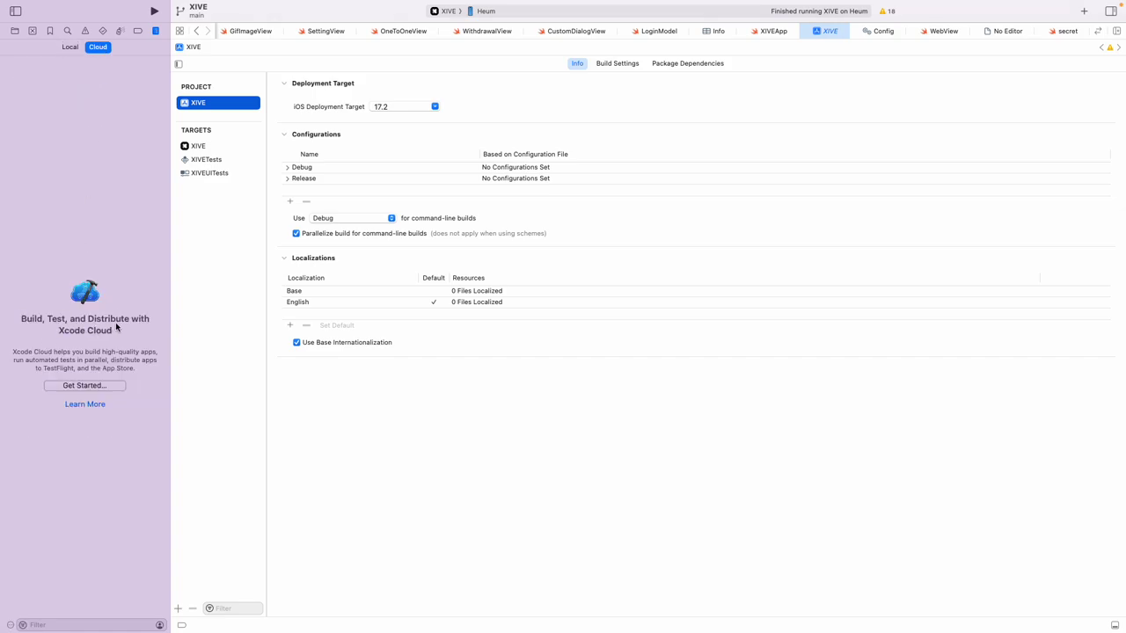
pyautogui.click(91, 385)
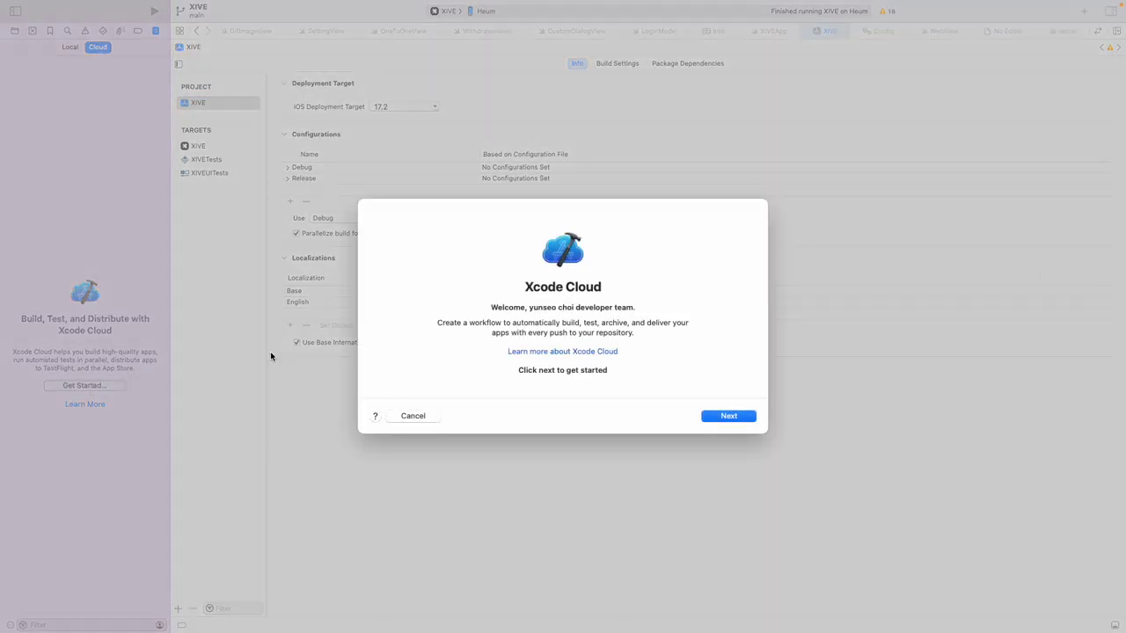
# Switch to App Store Connect in Safari and open the XIVE(카이브) app's Xcode Cloud page from the app list.
pyautogui.hotkey('ctrl', 'Left')
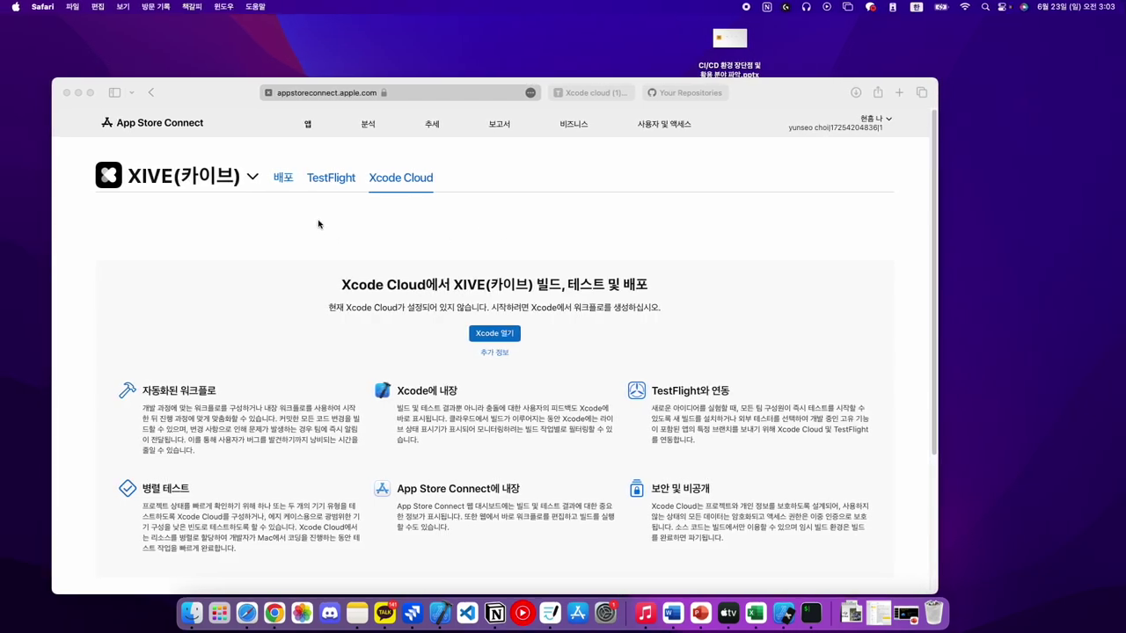
pyautogui.click(139, 125)
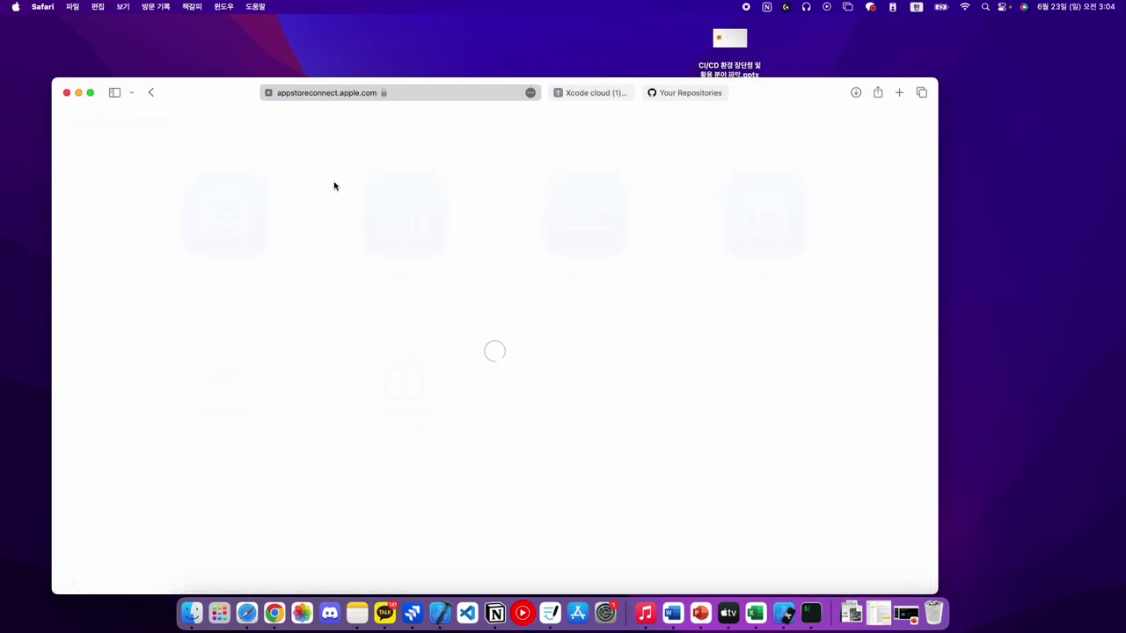
pyautogui.click(231, 218)
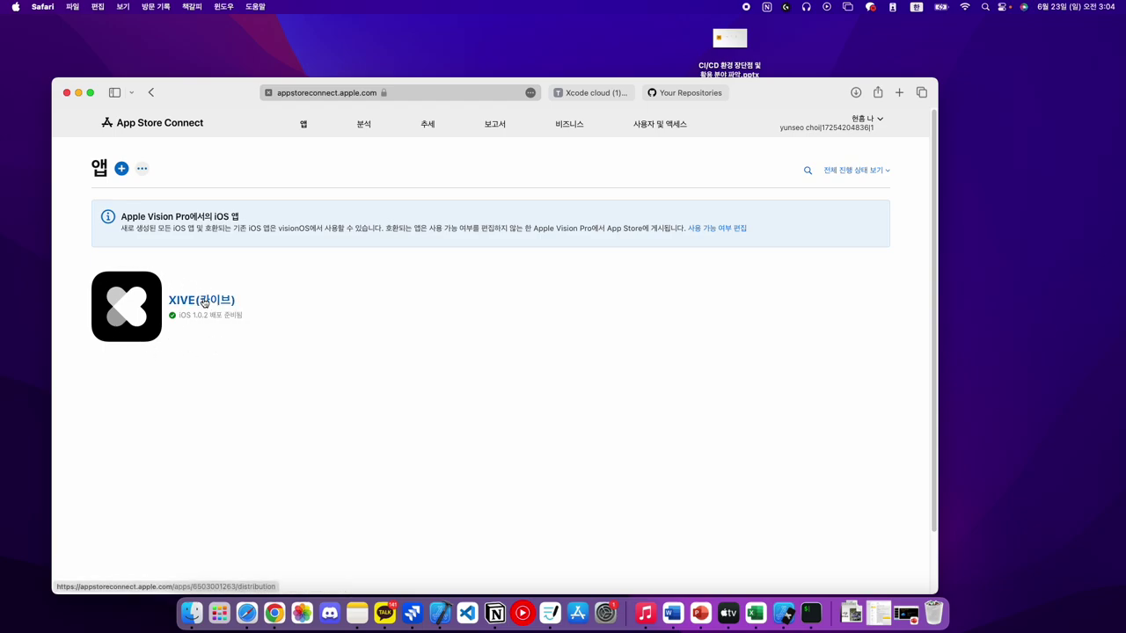
pyautogui.click(204, 301)
pyautogui.click(389, 183)
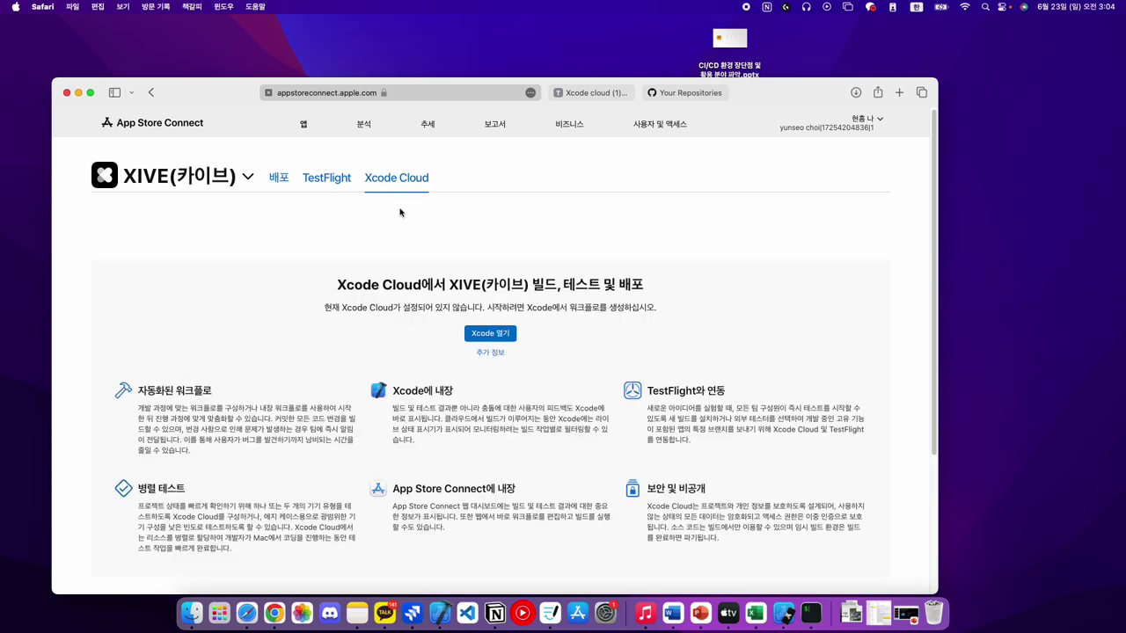
# Read the Xcode Cloud heading and setup notice on the page, and try its link for opening Xcode.
pyautogui.moveTo(337, 284); pyautogui.dragTo(556, 291)
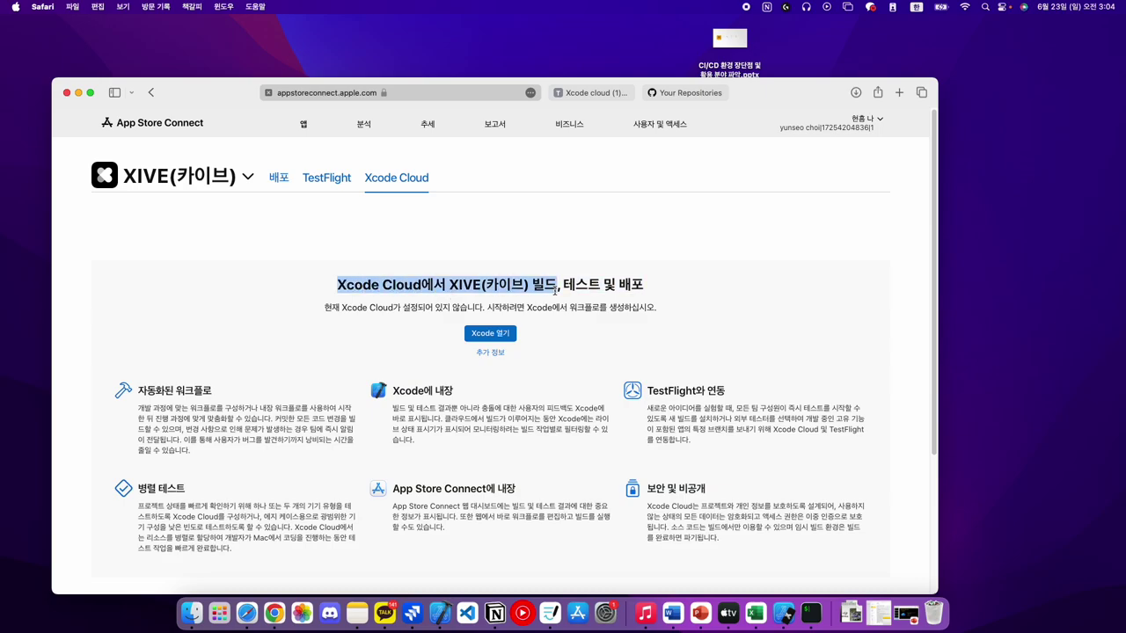
pyautogui.click(556, 290)
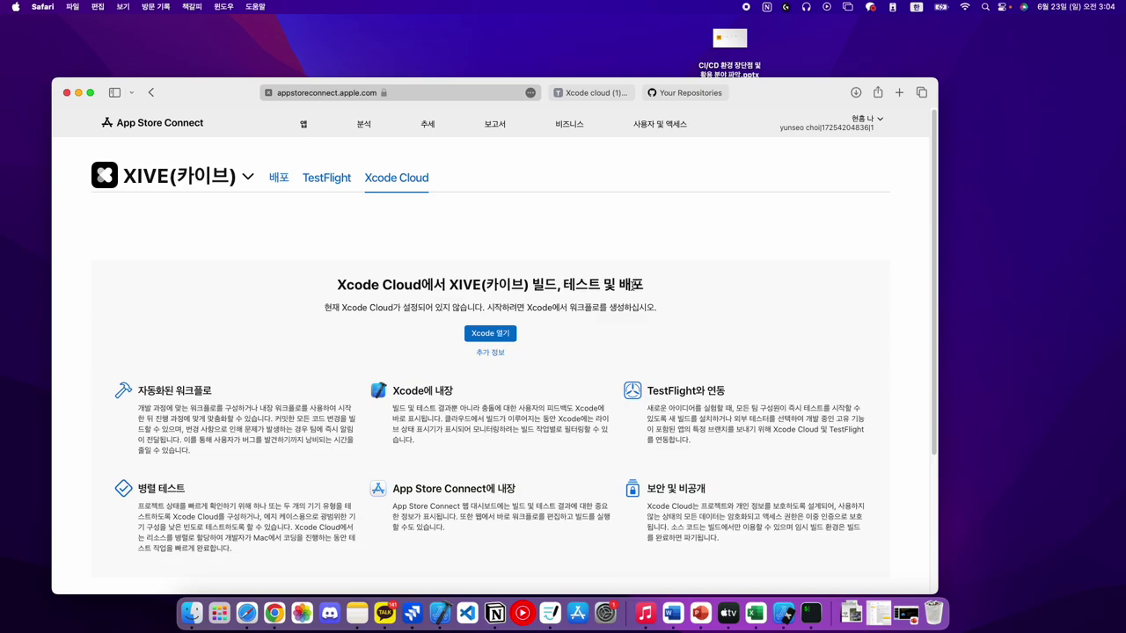
pyautogui.tripleClick(398, 314)
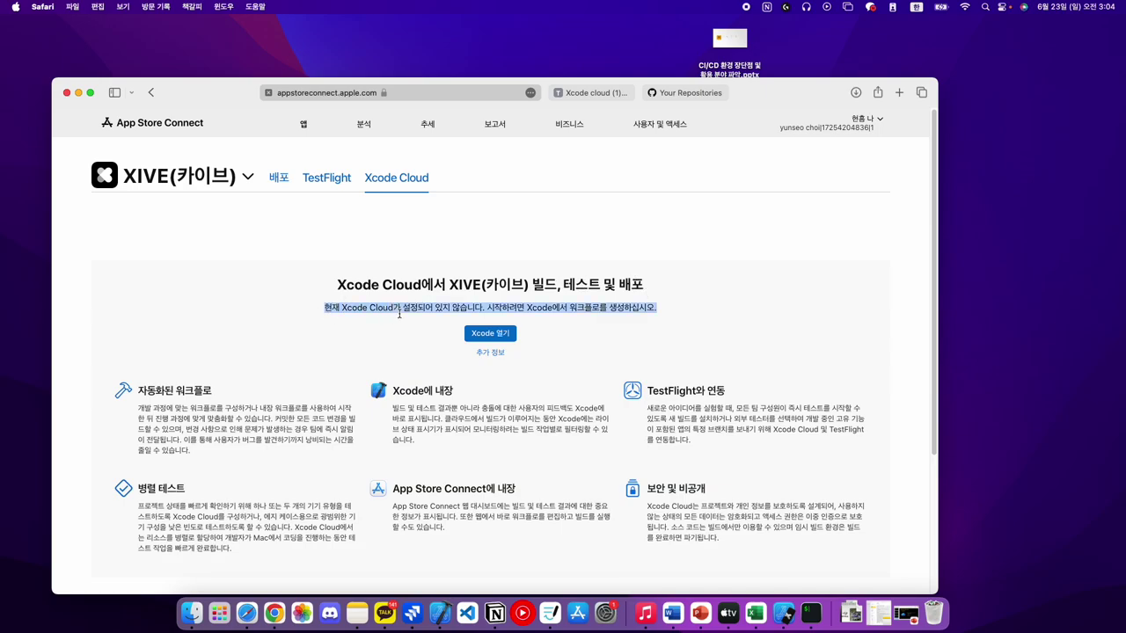
pyautogui.moveTo(470, 314); pyautogui.dragTo(483, 308)
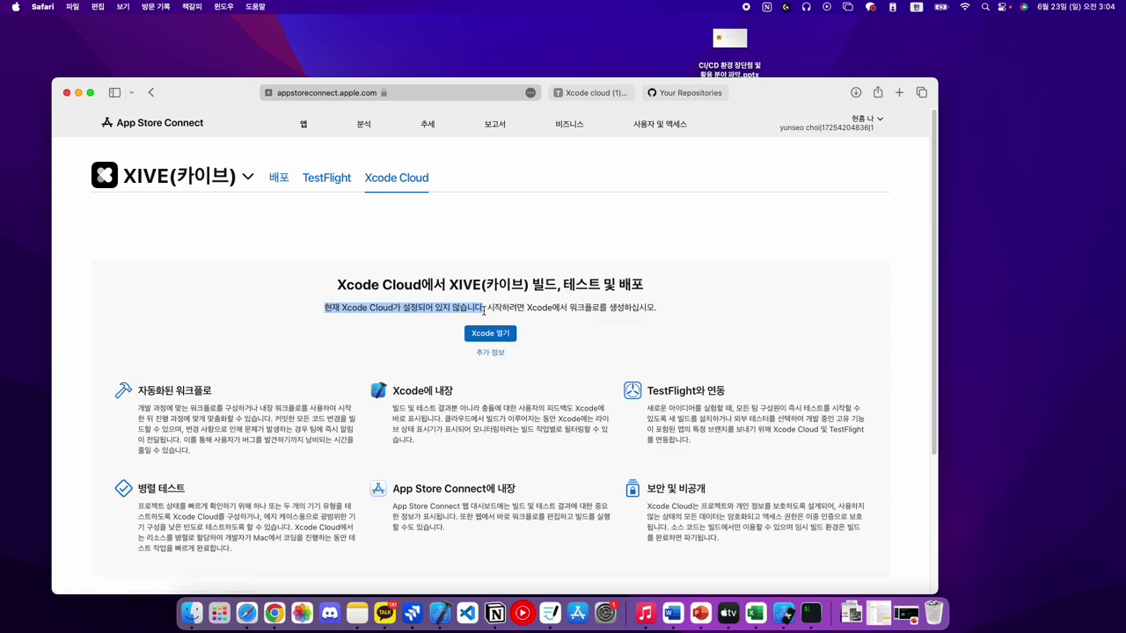
pyautogui.moveTo(483, 308); pyautogui.dragTo(601, 309)
pyautogui.click(606, 311)
pyautogui.click(482, 335)
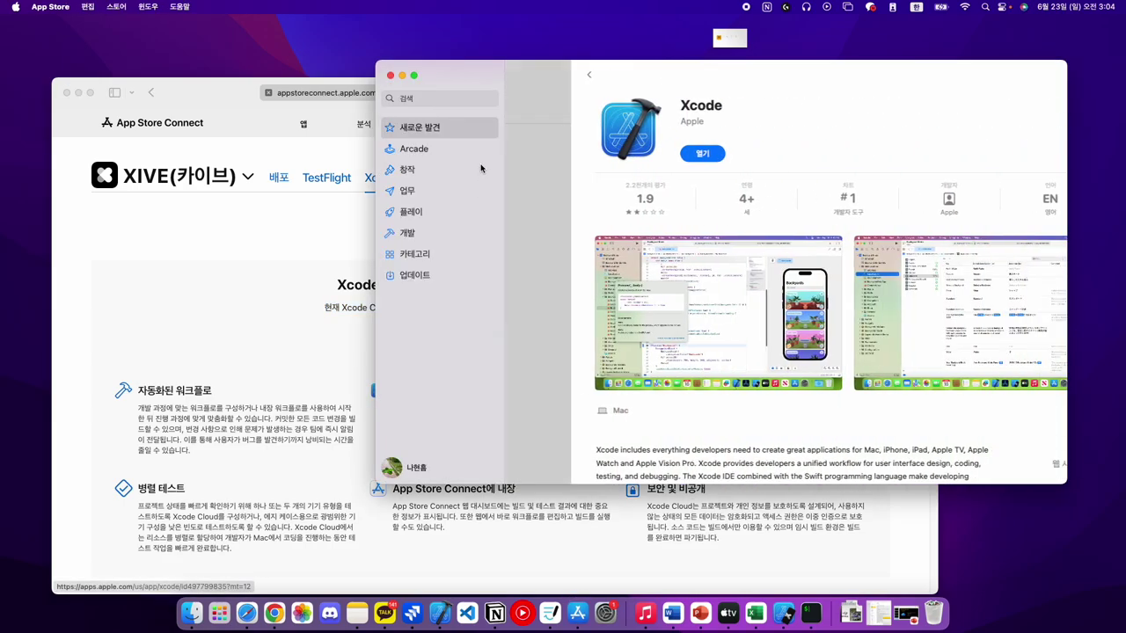
pyautogui.click(391, 74)
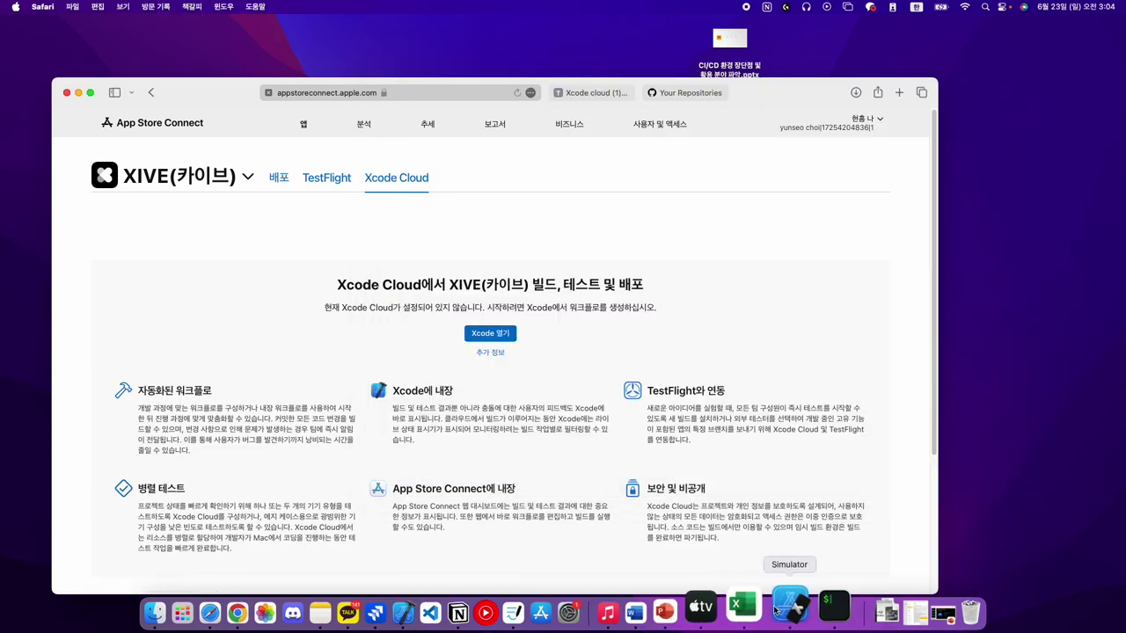
# Switch back to Xcode, restart the Xcode Cloud setup and choose the XIVE iOS app as the product.
pyautogui.click(402, 613)
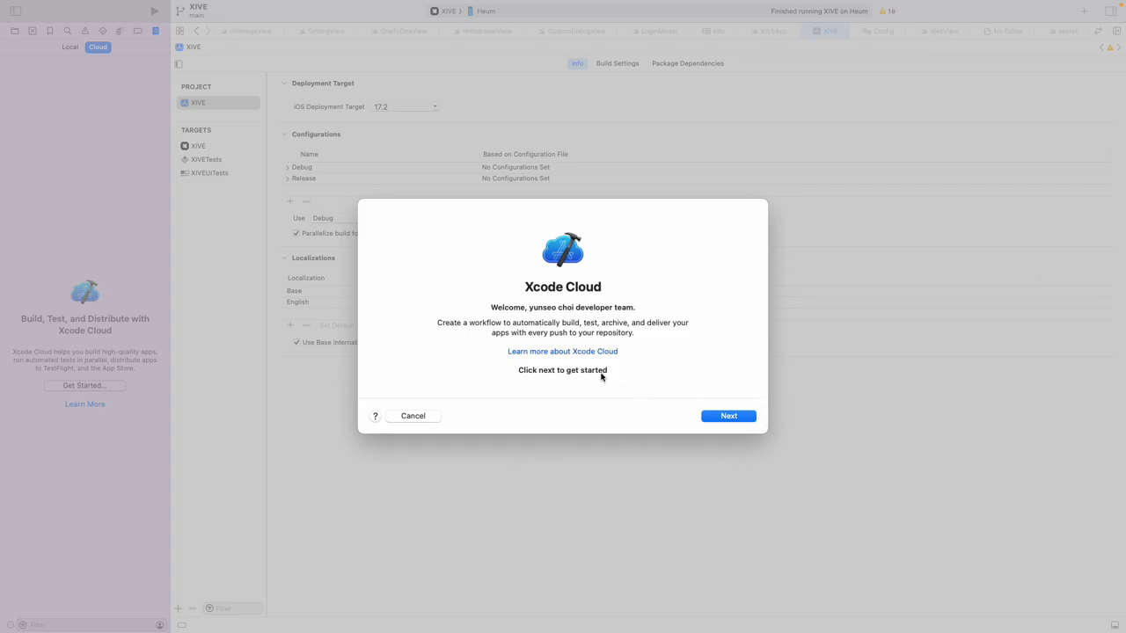
pyautogui.click(413, 415)
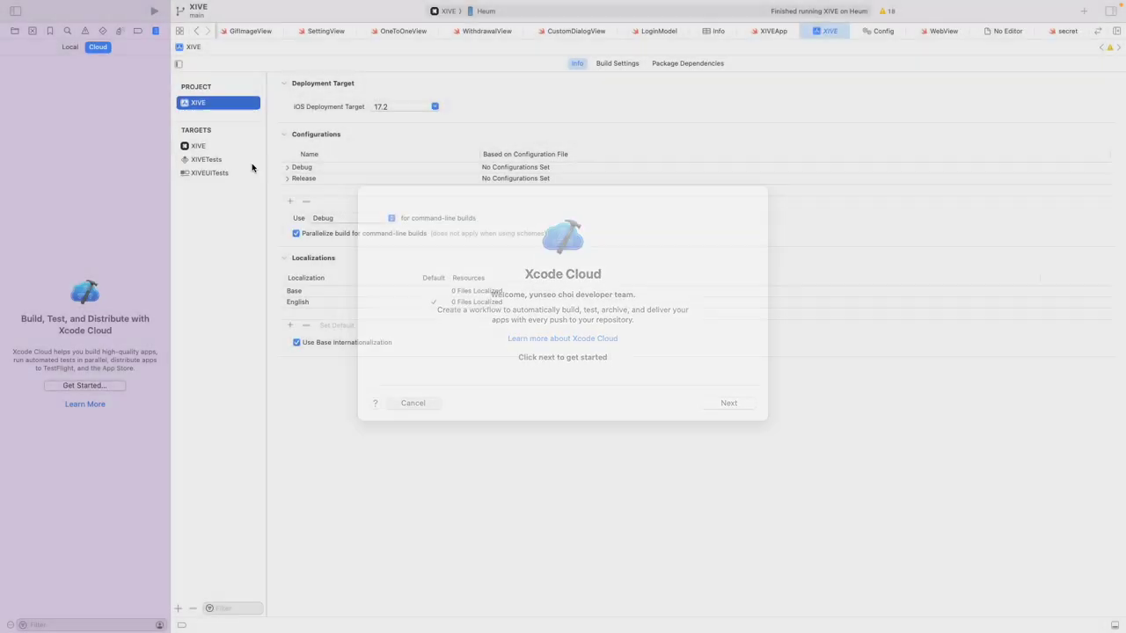
pyautogui.click(84, 385)
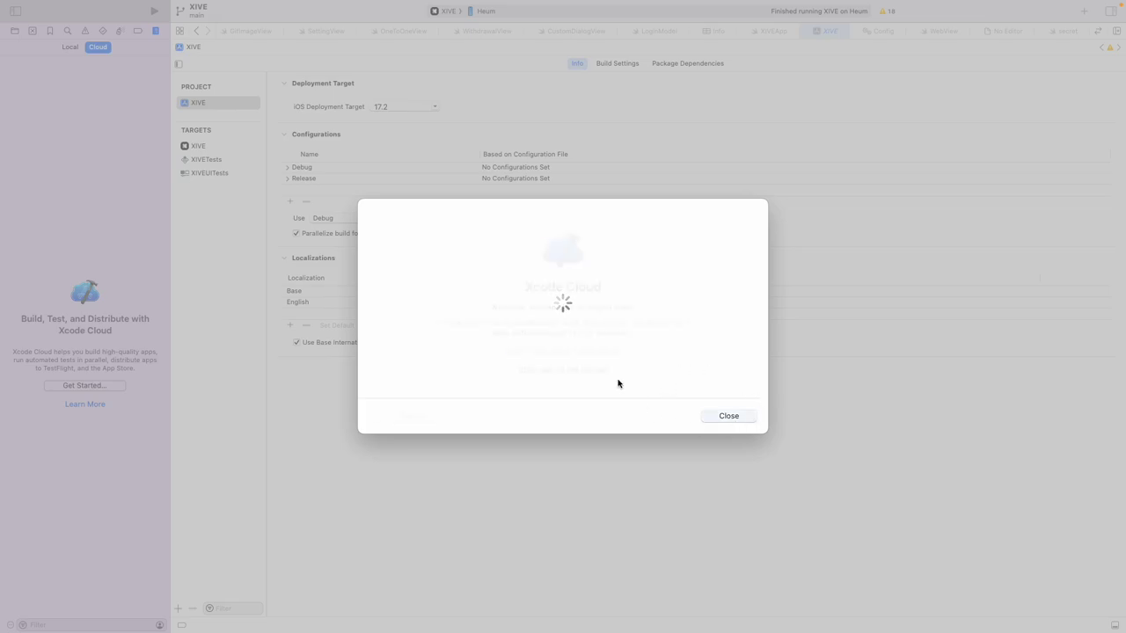
pyautogui.click(727, 416)
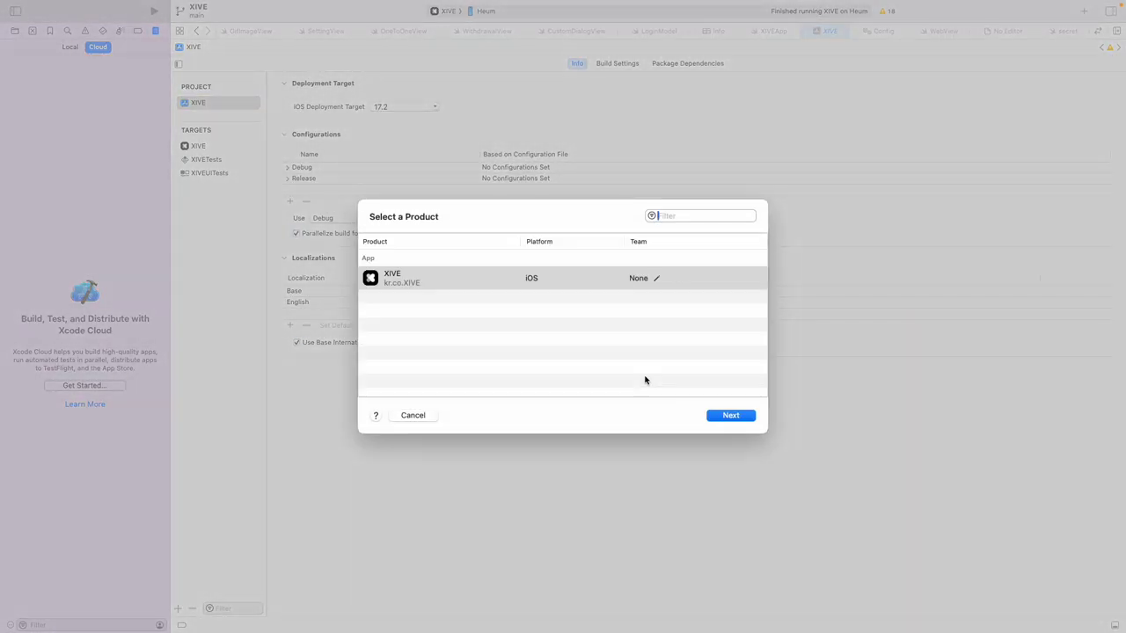
pyautogui.click(434, 279)
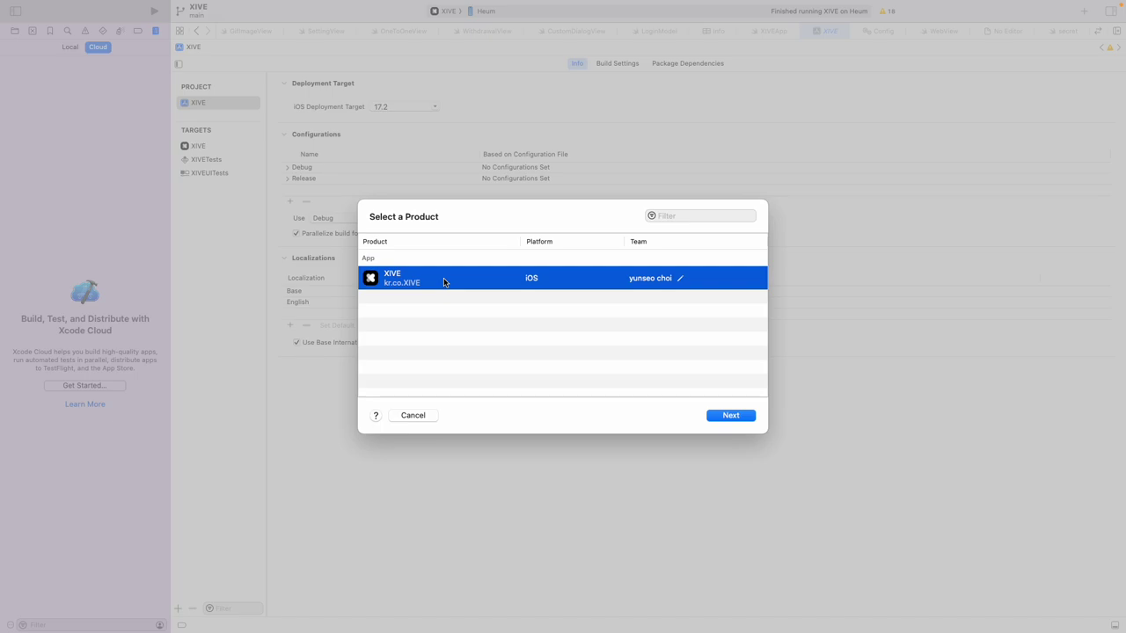
pyautogui.click(730, 416)
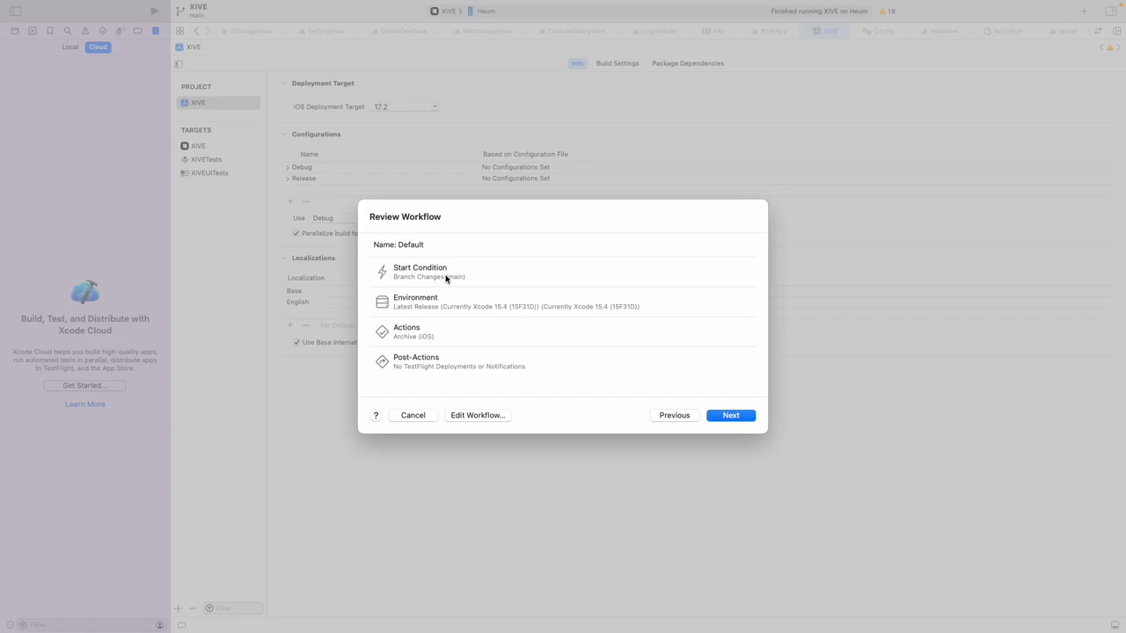
# Open the Default workflow for editing and look through its General and Environment settings.
pyautogui.click(482, 418)
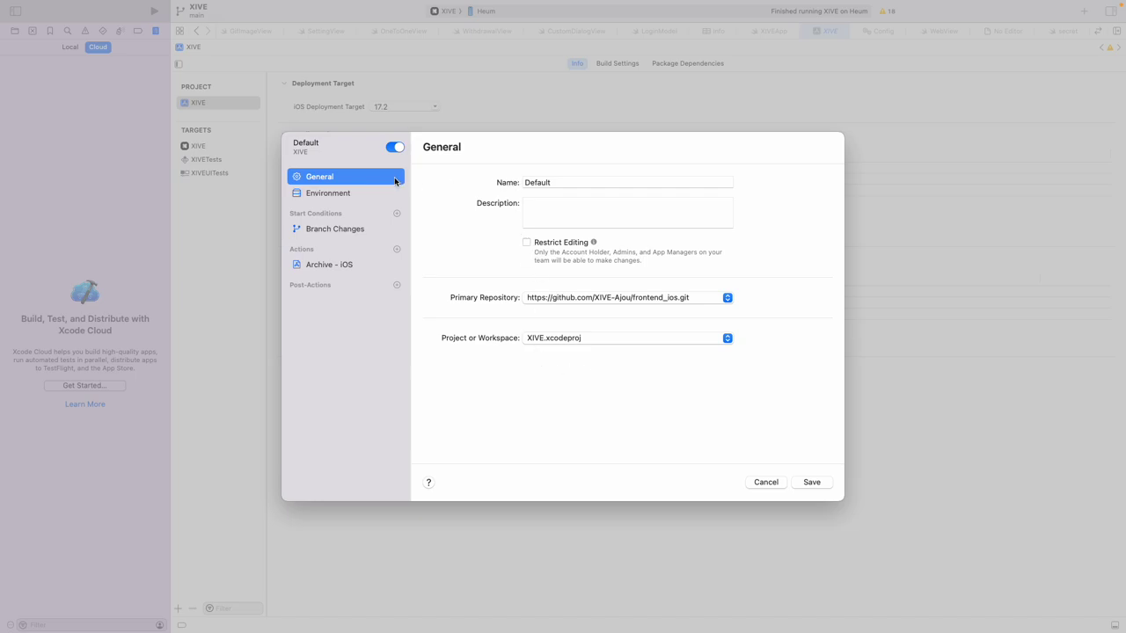
pyautogui.press('Tab')
pyautogui.click(571, 210)
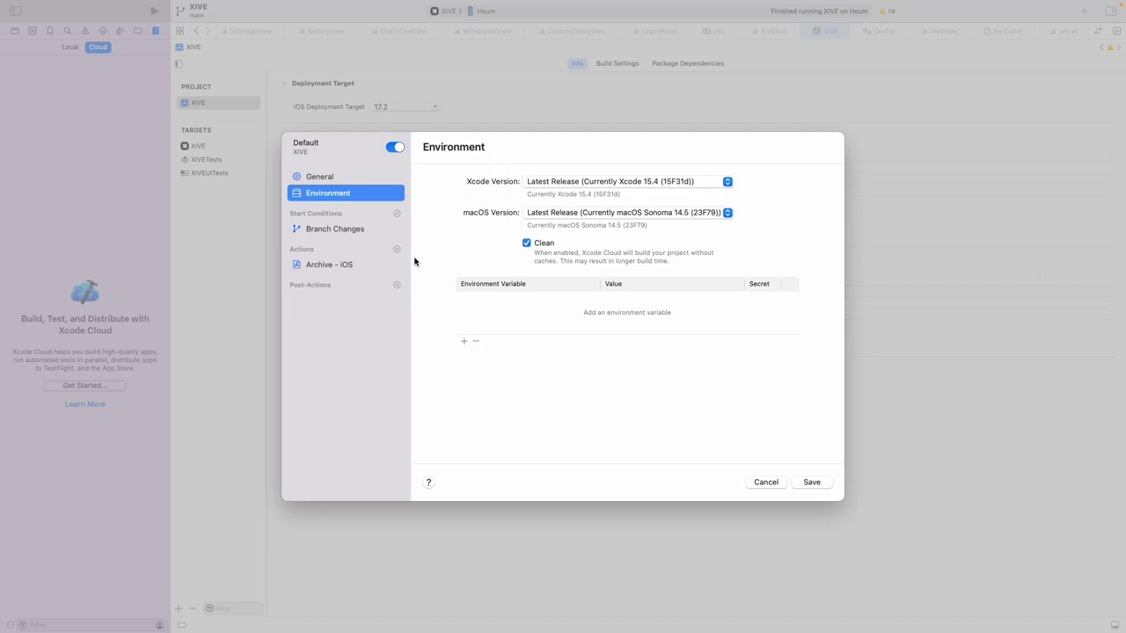
# Add Deploy to the custom source branches of the Branch Changes start condition.
pyautogui.click(360, 231)
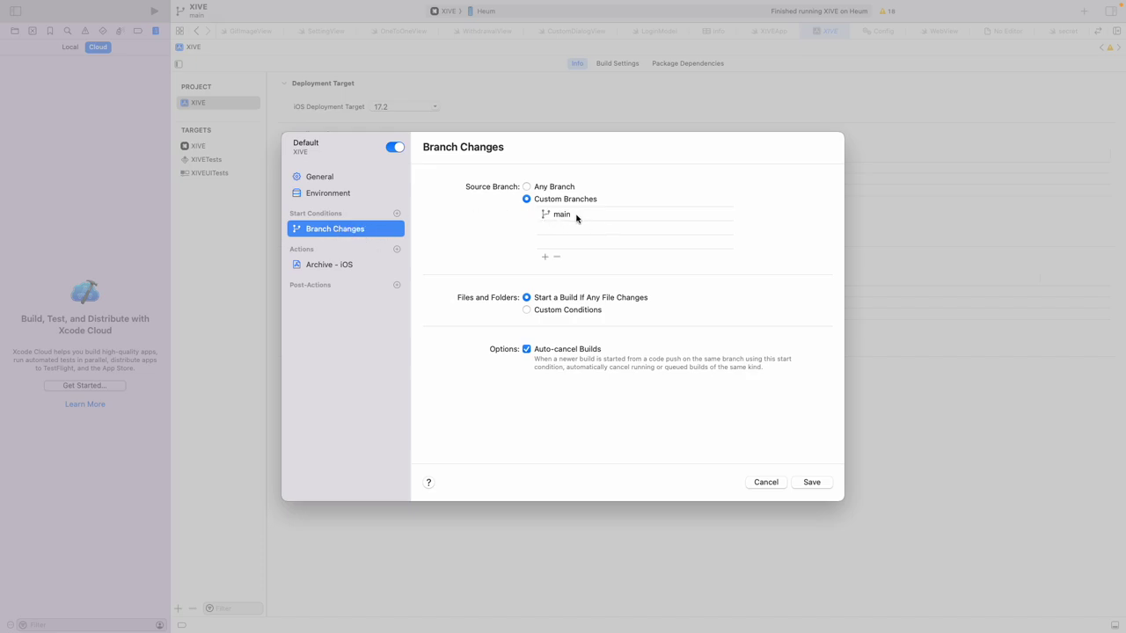
pyautogui.click(544, 256)
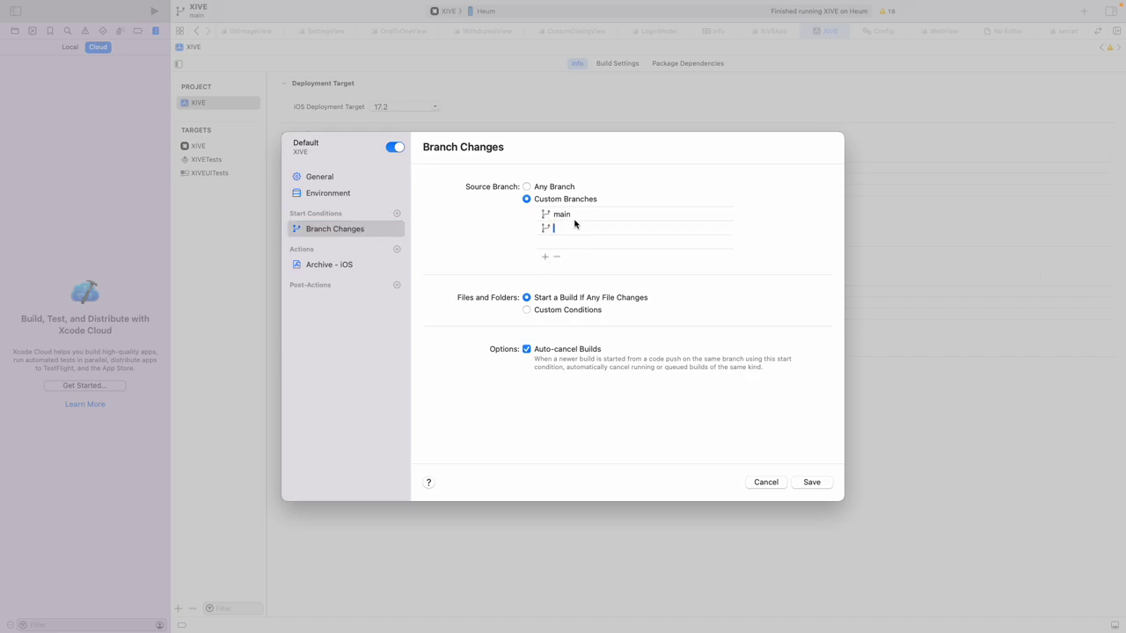
pyautogui.click(573, 234)
pyautogui.click(573, 228)
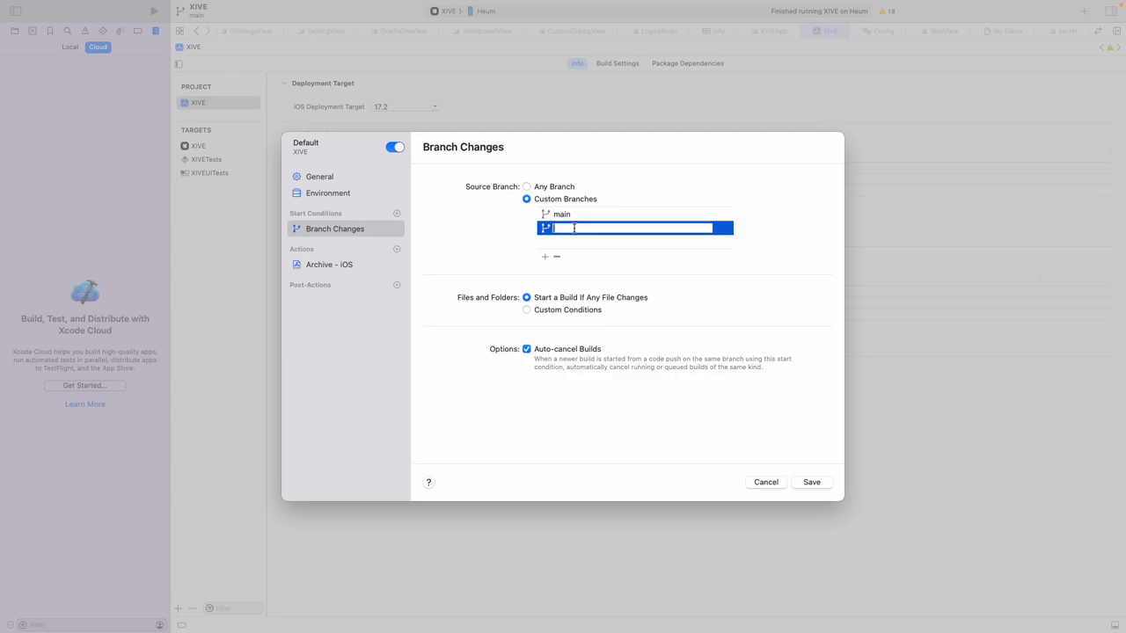
pyautogui.write('De')
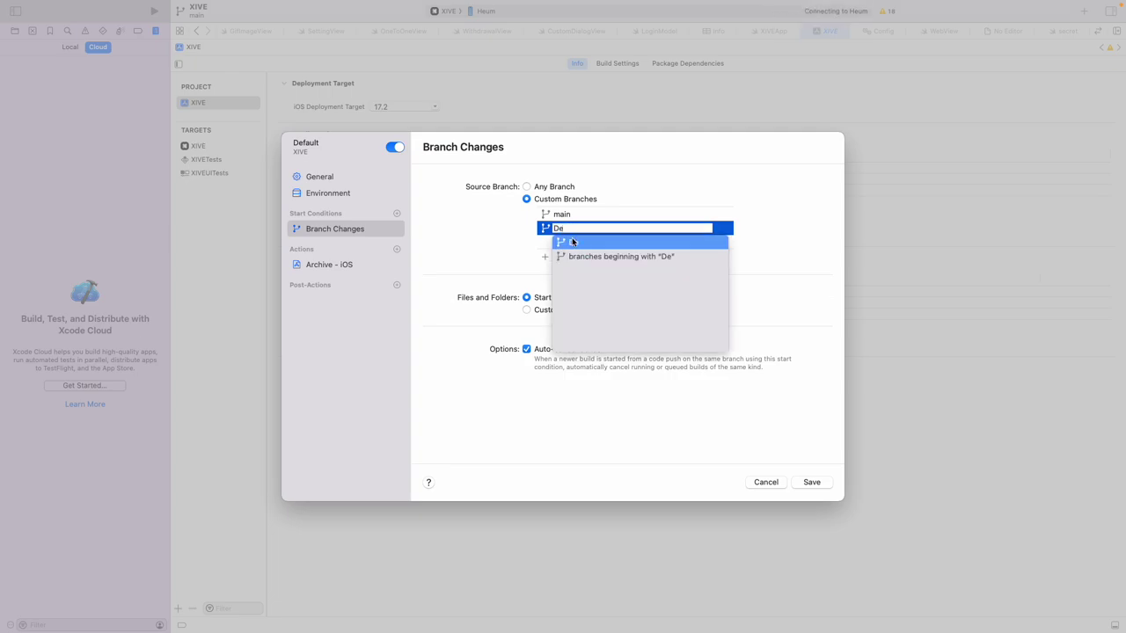
pyautogui.write('ploy')
pyautogui.press('Return')
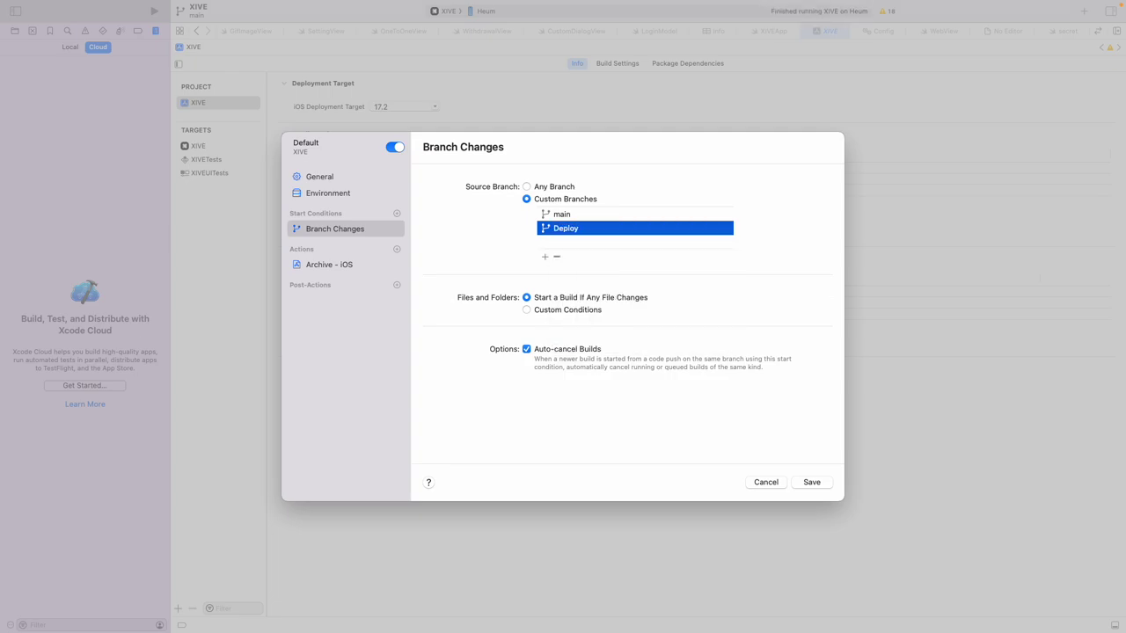
# Remove the Deploy branch from the custom source branches.
pyautogui.click(568, 216)
pyautogui.click(568, 217)
pyautogui.click(569, 231)
pyautogui.click(560, 256)
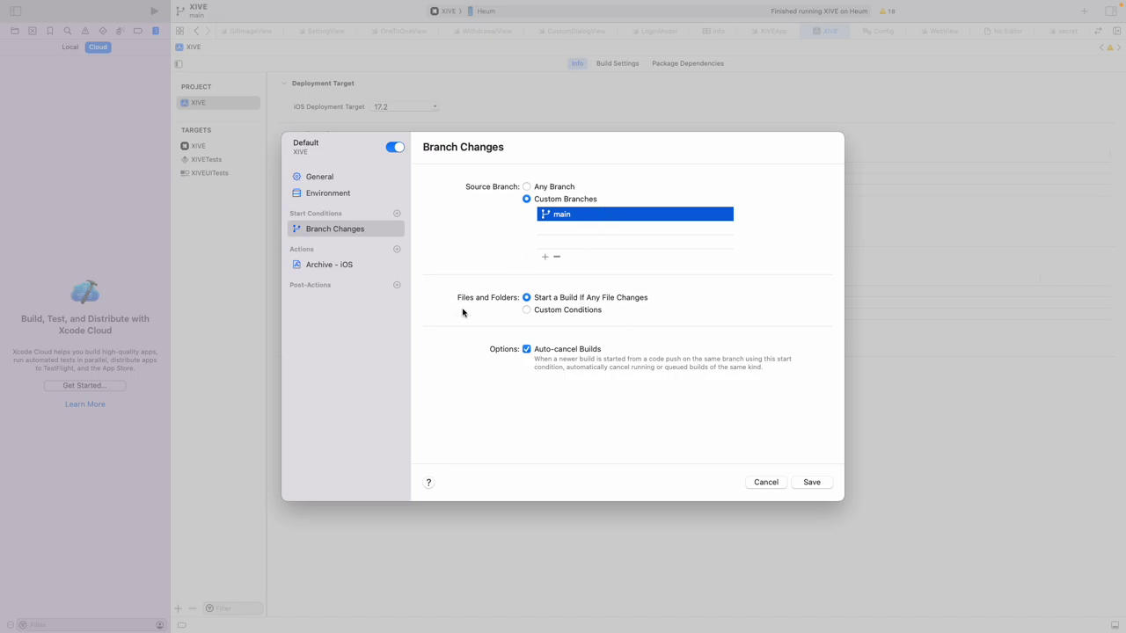
# Examine the Archive - iOS action's platform, scheme and deployment preparation settings.
pyautogui.click(352, 265)
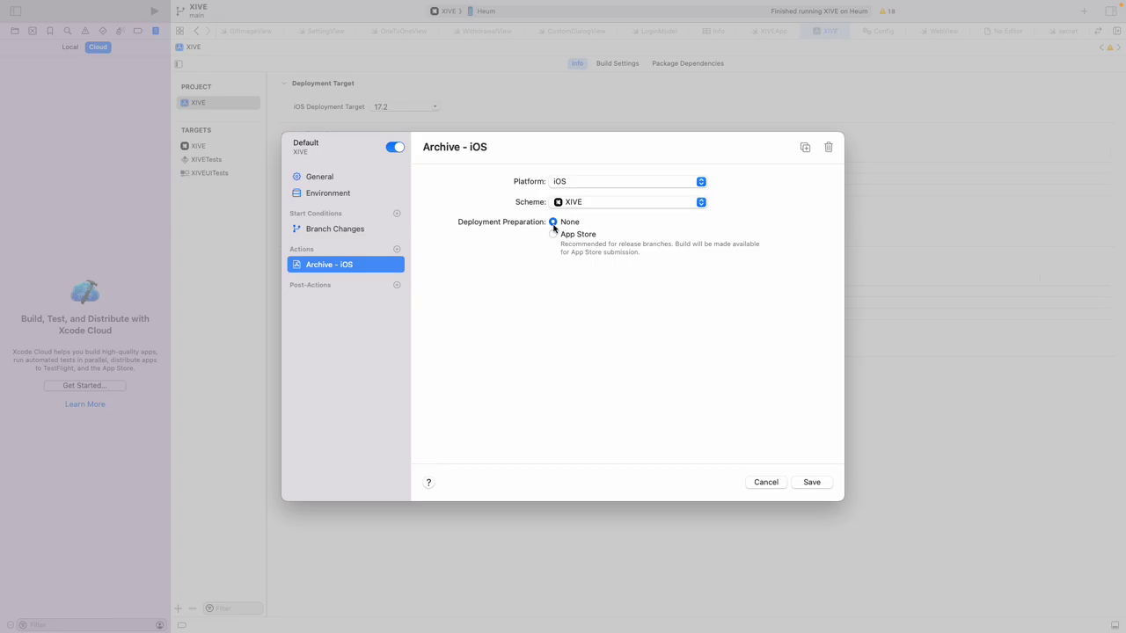
pyautogui.click(583, 202)
pyautogui.click(583, 202)
pyautogui.click(620, 181)
pyautogui.click(502, 187)
# Look through the post-actions, actions and start conditions that can be added to the workflow, ending on the Archive - iOS action.
pyautogui.click(343, 232)
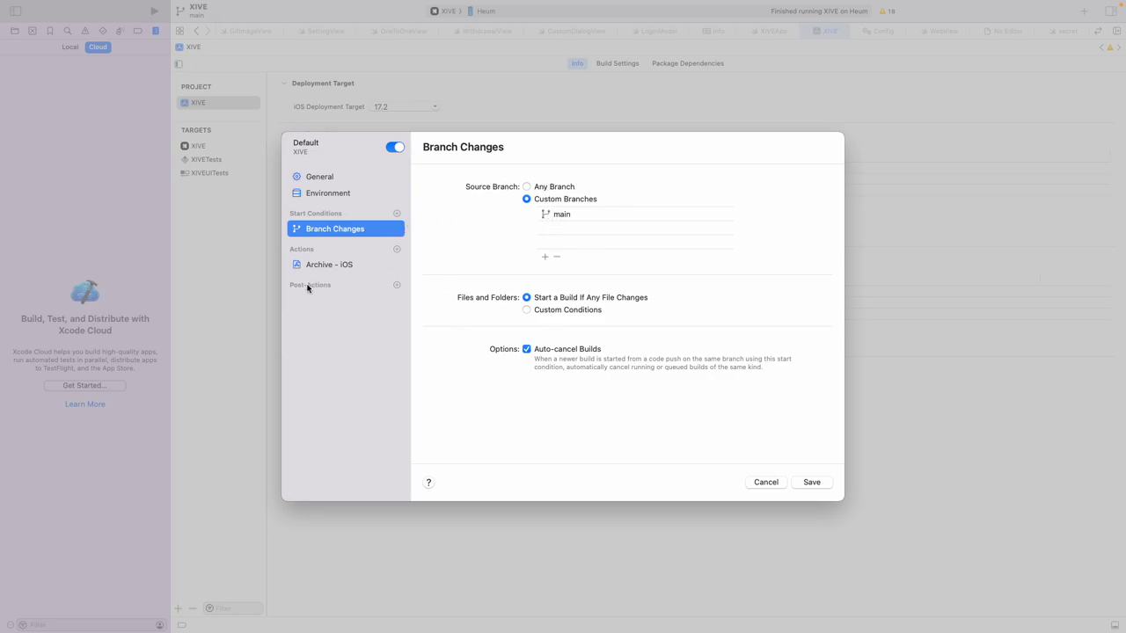
pyautogui.click(398, 286)
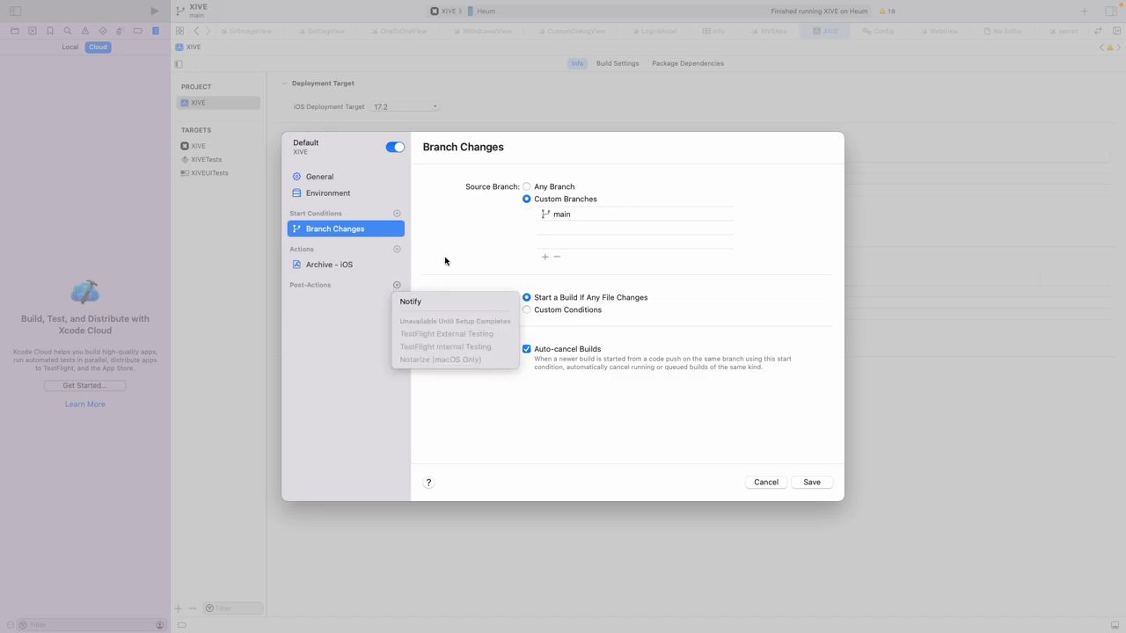
pyautogui.click(401, 249)
pyautogui.click(397, 249)
pyautogui.click(445, 237)
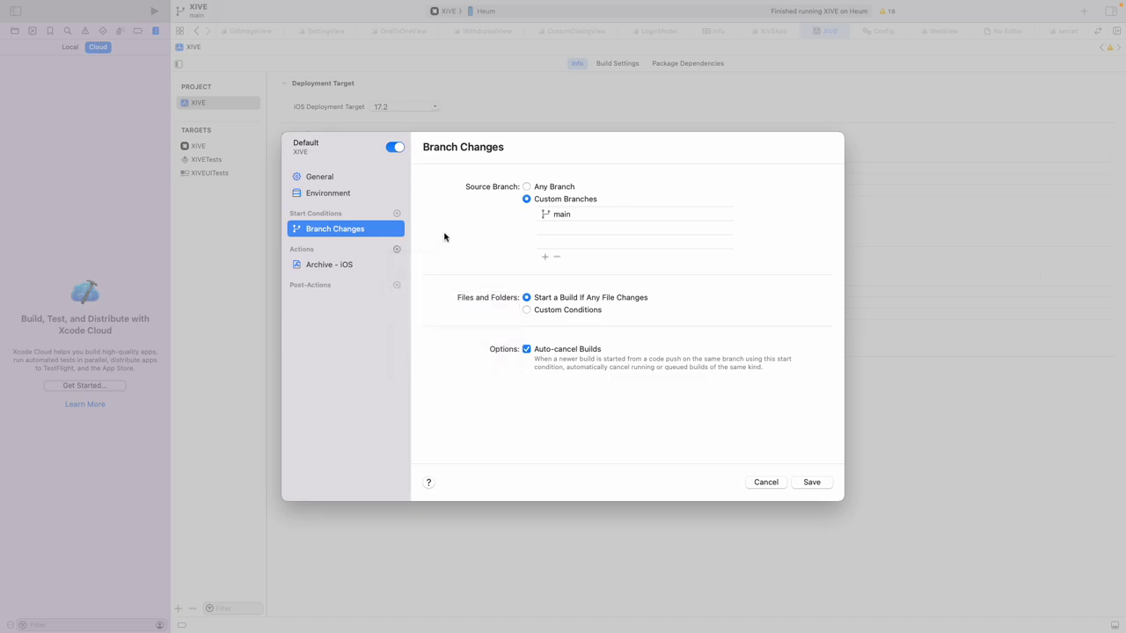
pyautogui.click(397, 213)
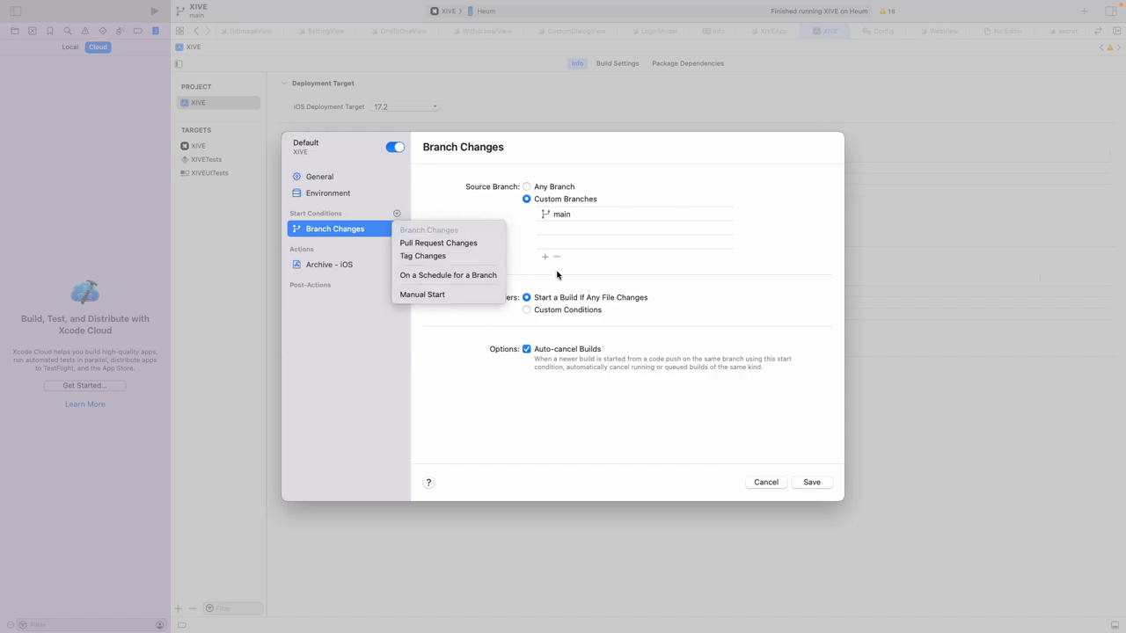
pyautogui.click(429, 195)
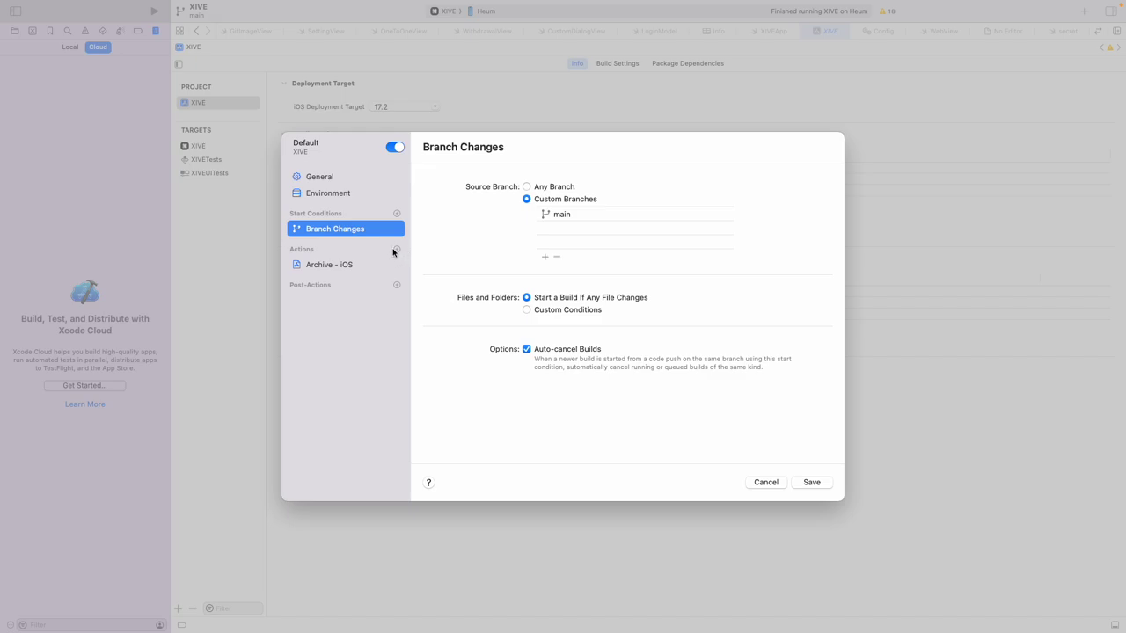
pyautogui.click(397, 249)
pyautogui.click(419, 239)
pyautogui.click(350, 268)
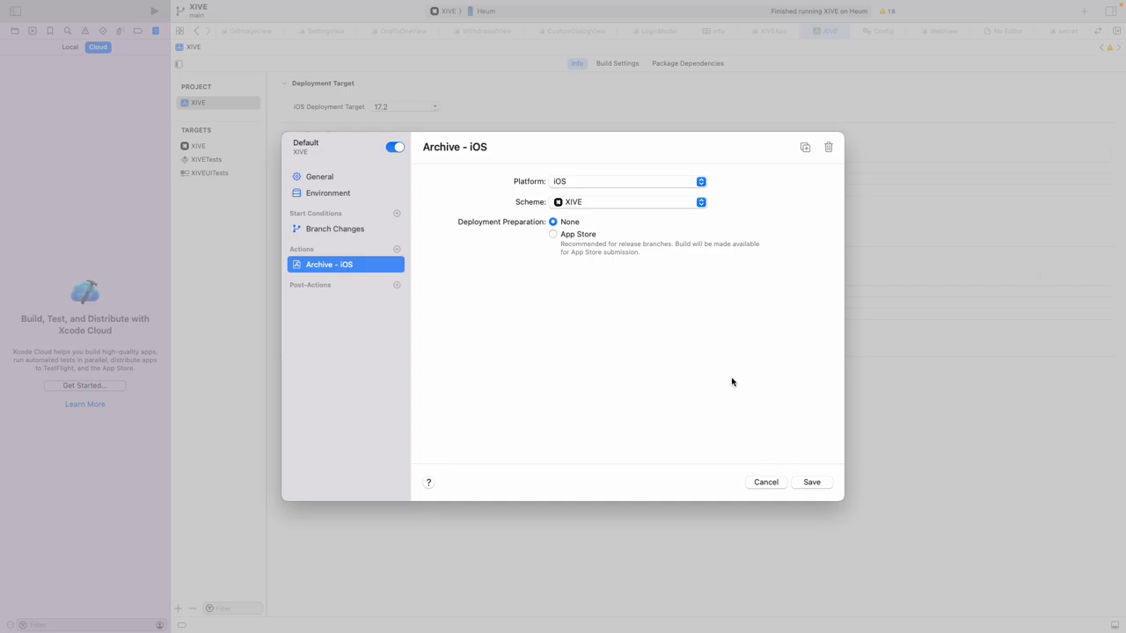
# Save the Default workflow, accept its review and continue past the GitHub source code access for XIVE-Ajou/frontend_ios.
pyautogui.click(813, 482)
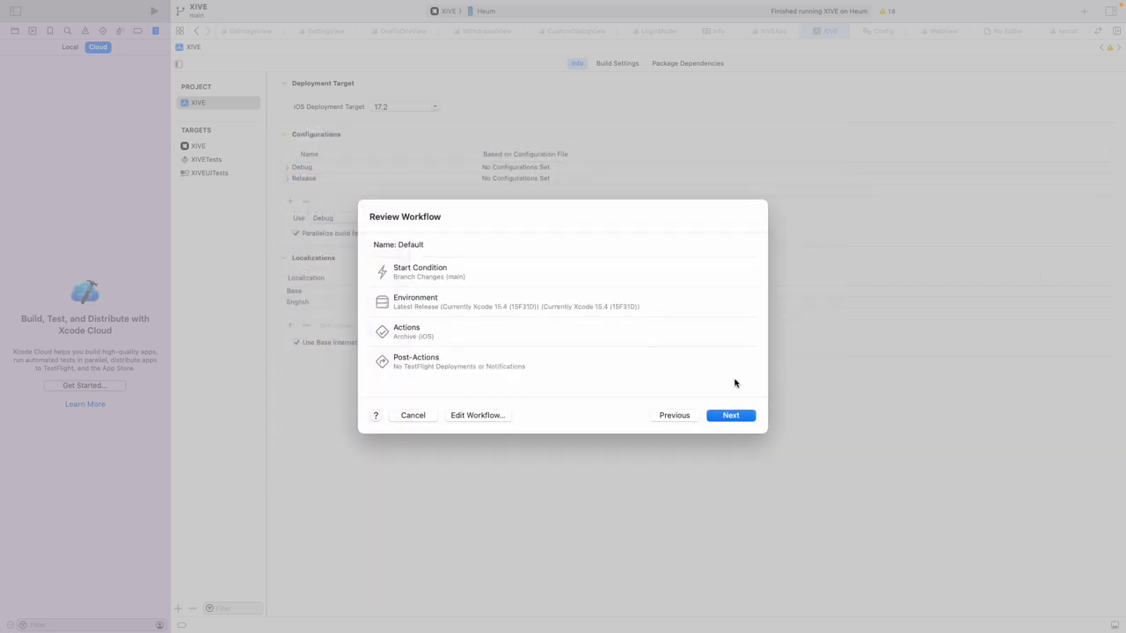
pyautogui.click(731, 416)
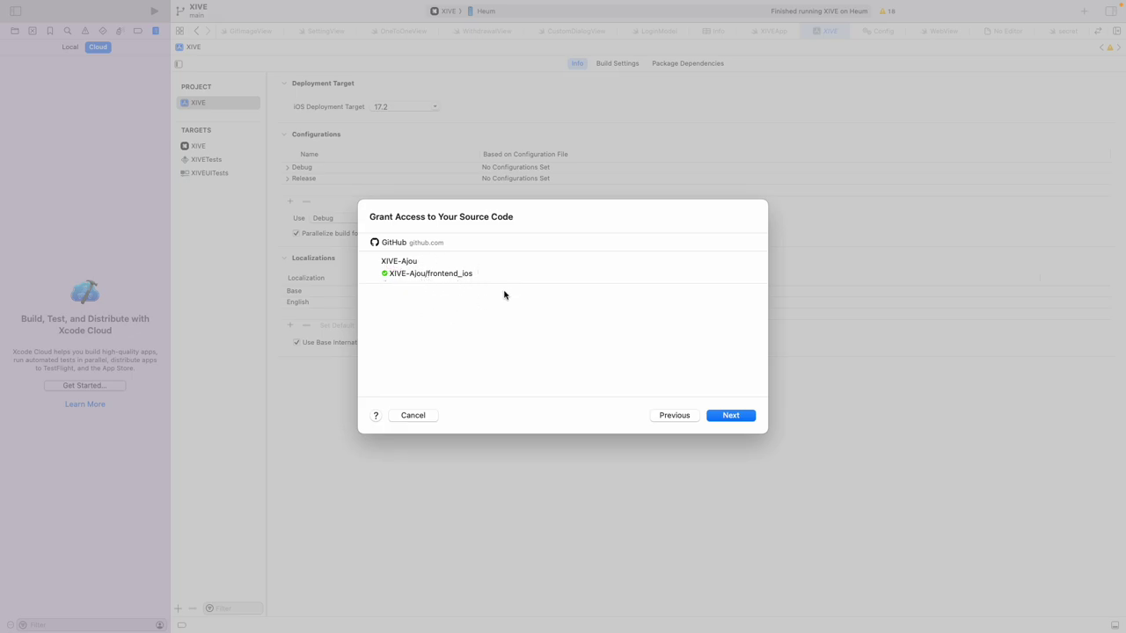
pyautogui.click(736, 416)
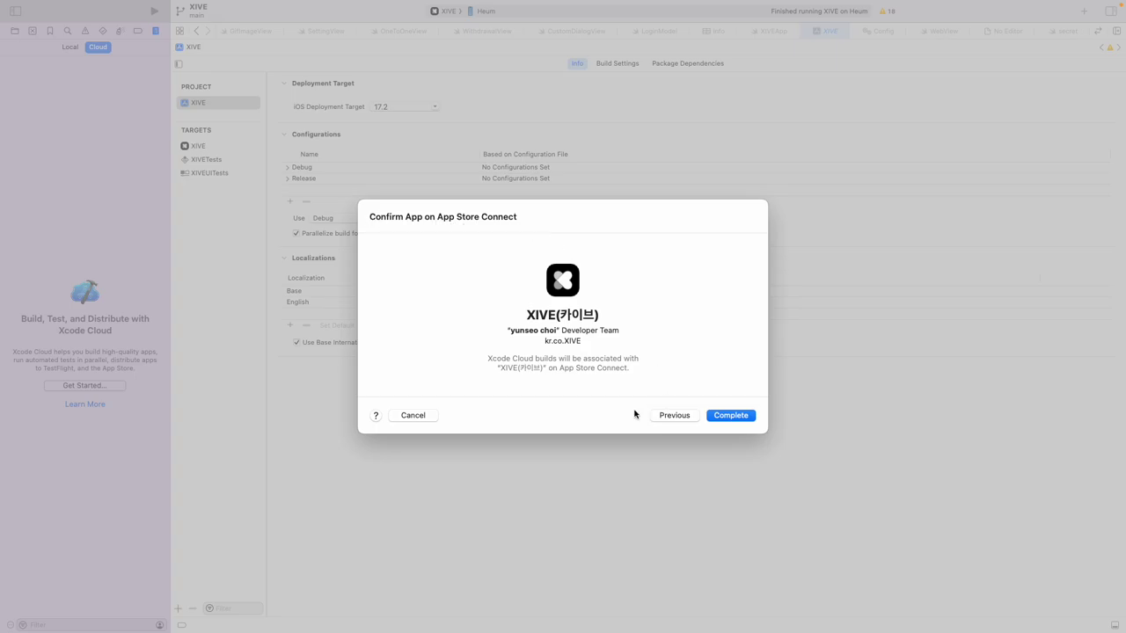
# Complete the App Store Connect confirmation for XIVE(카이브), retrying if needed, and close the setup without starting a build.
pyautogui.click(745, 418)
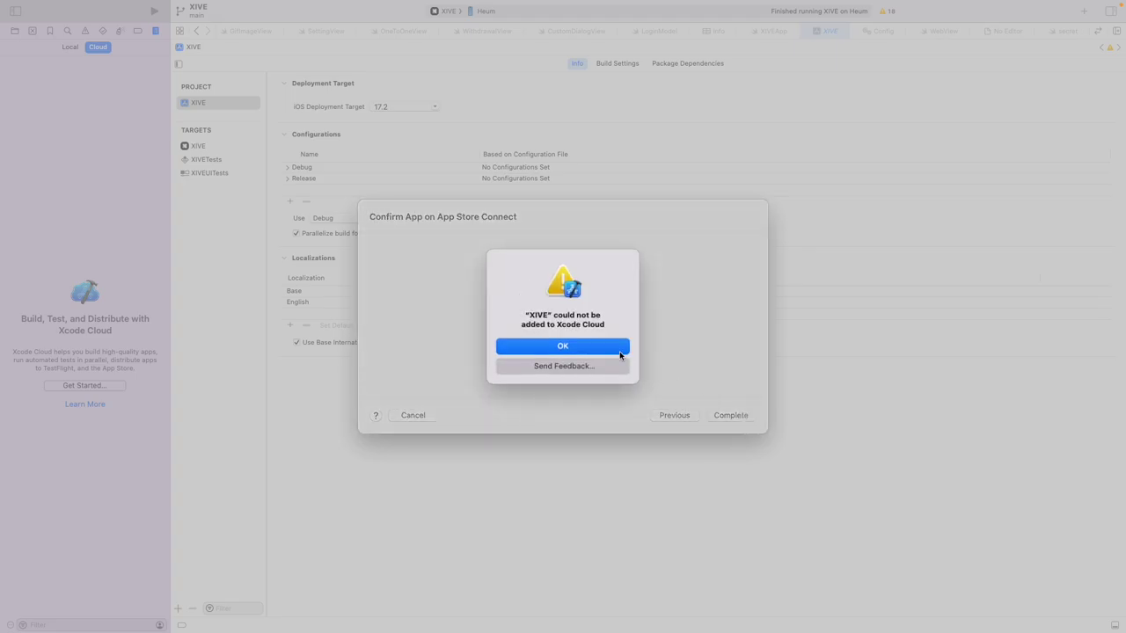
pyautogui.click(612, 351)
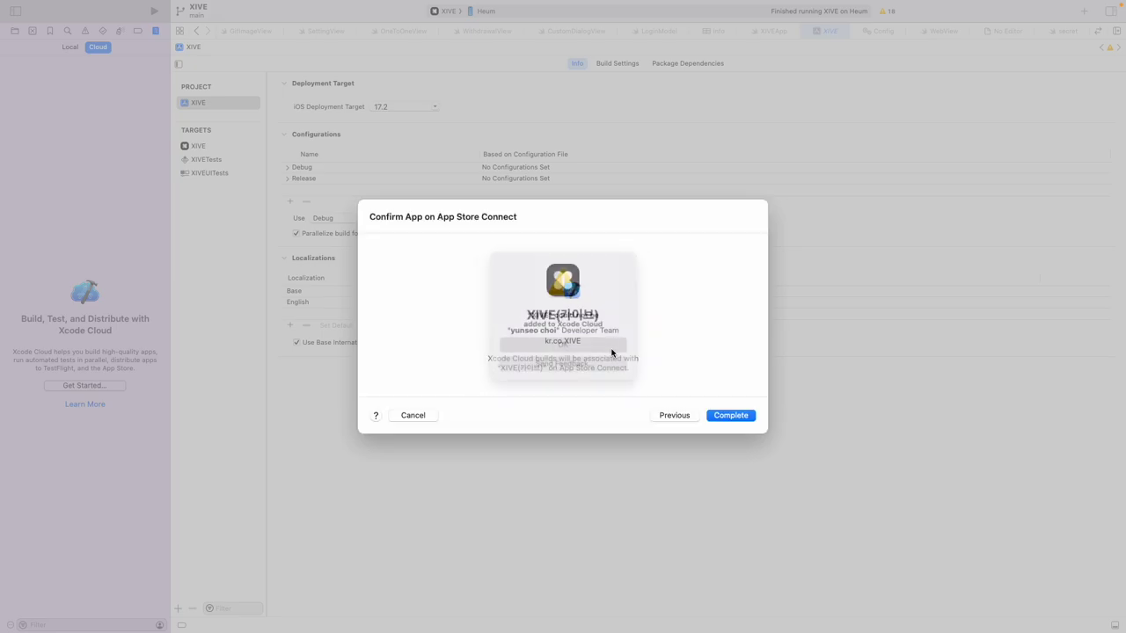
pyautogui.click(725, 416)
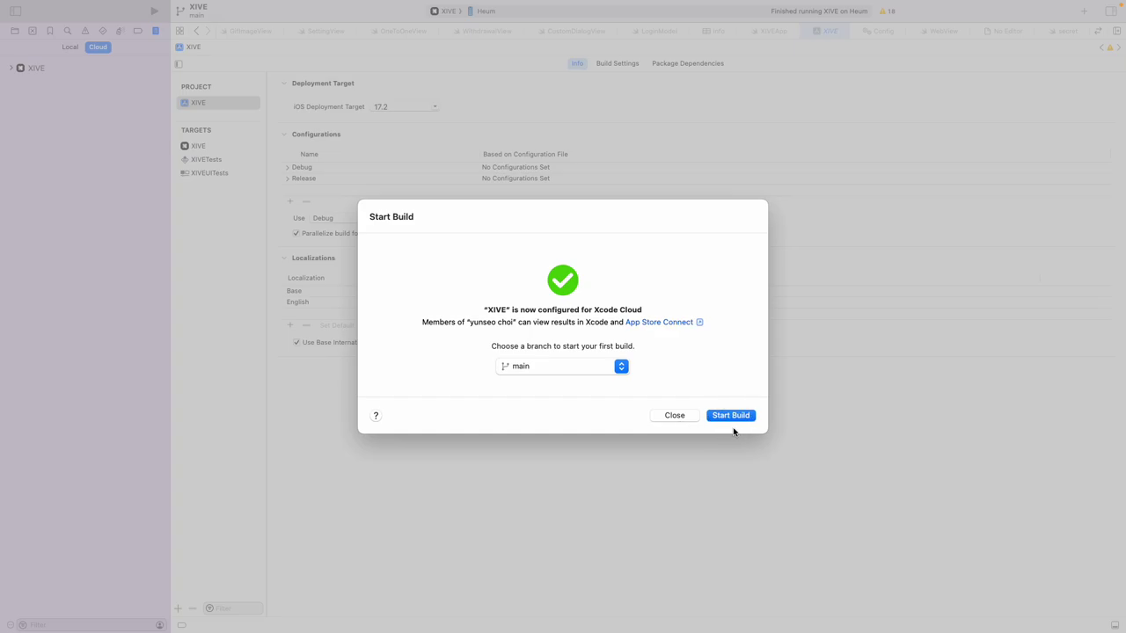
pyautogui.click(673, 415)
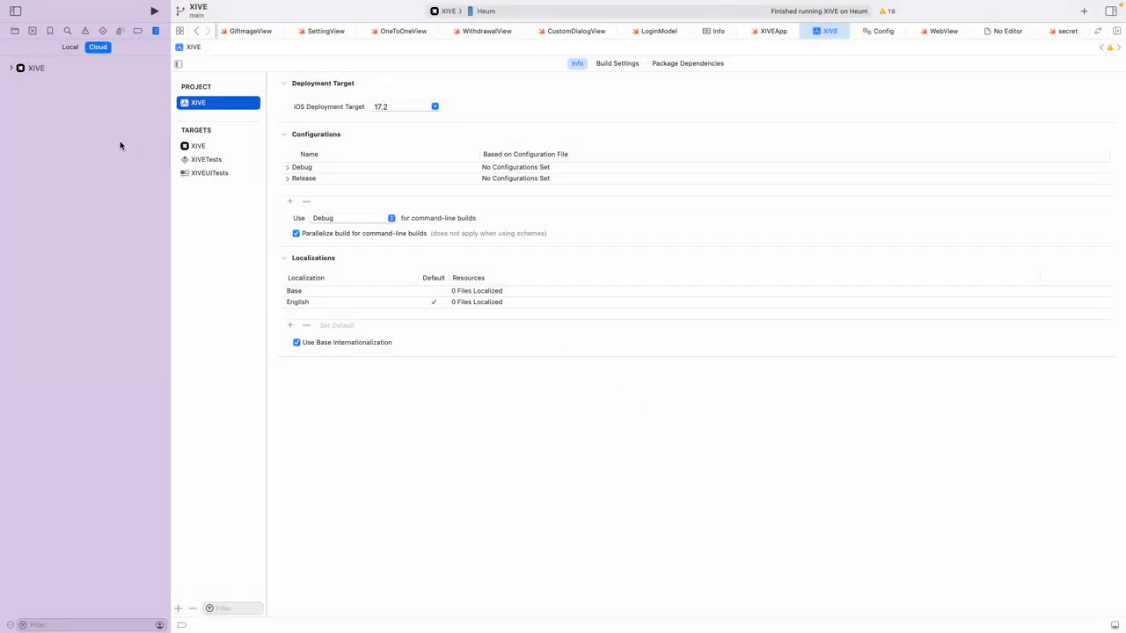
# Open the commit view of the project's uncommitted changes and place the cursor in the commit message.
pyautogui.moveTo(228, 9)
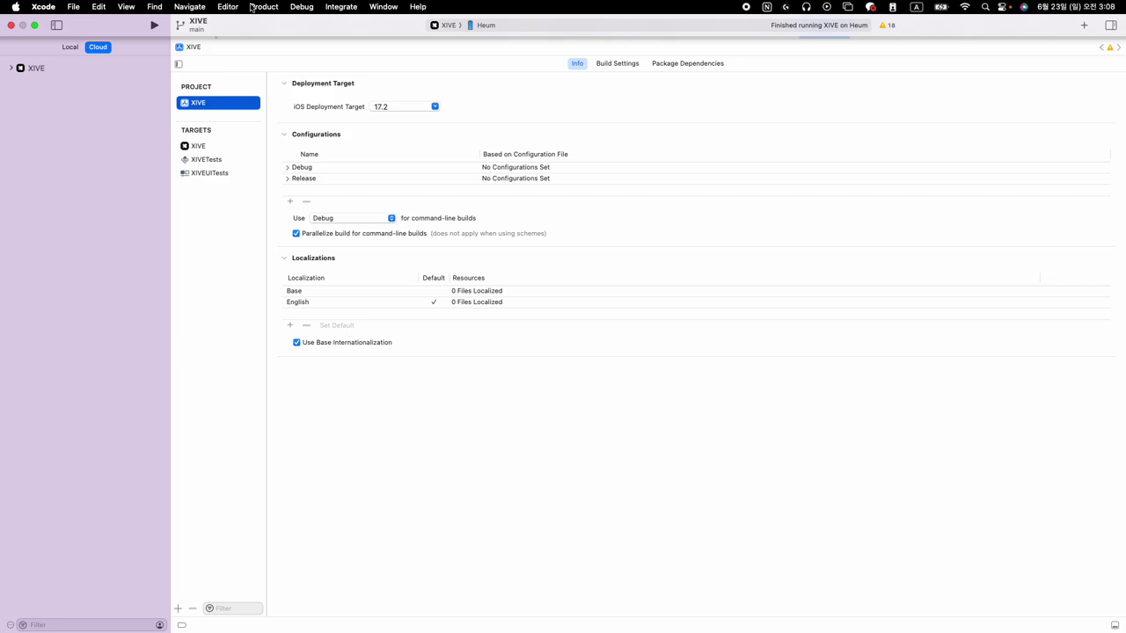
pyautogui.click(260, 8)
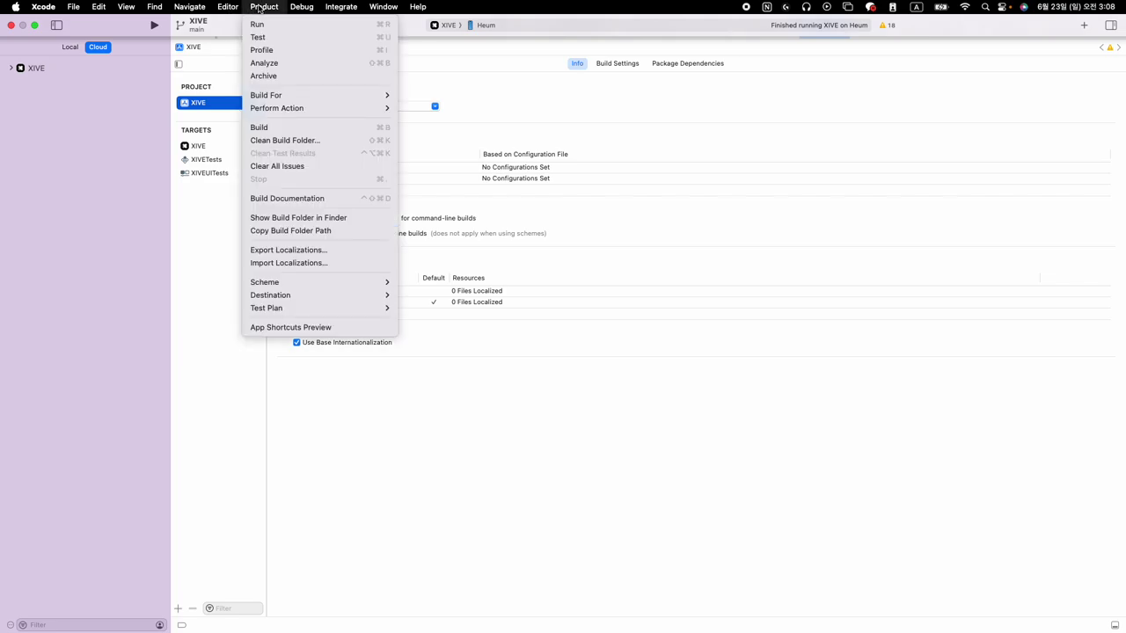
pyautogui.click(114, 100)
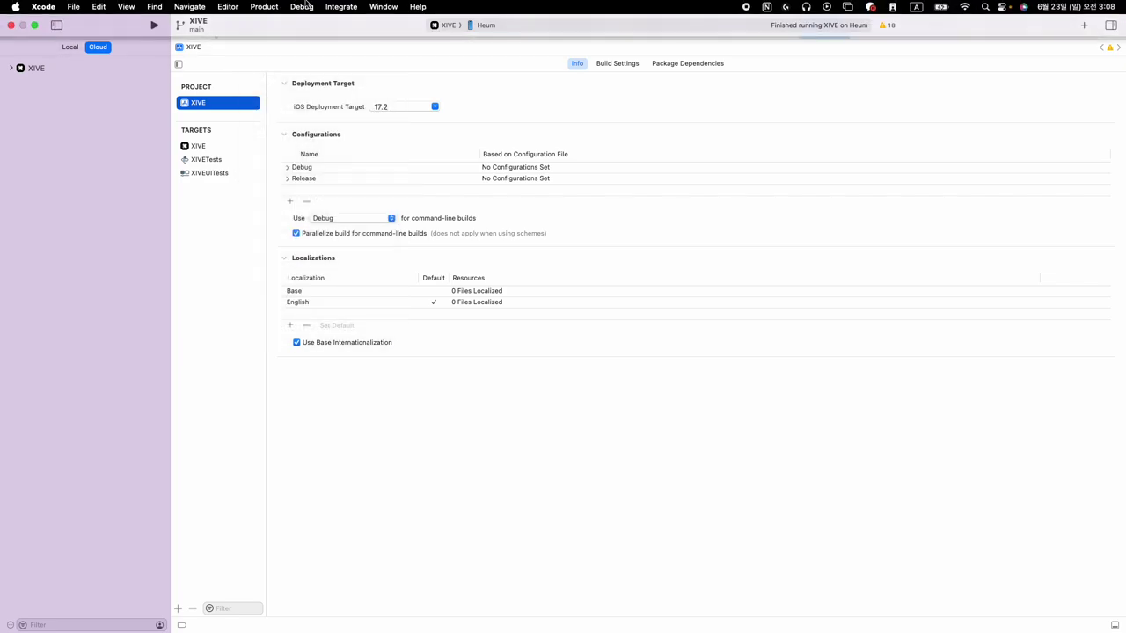
pyautogui.click(336, 8)
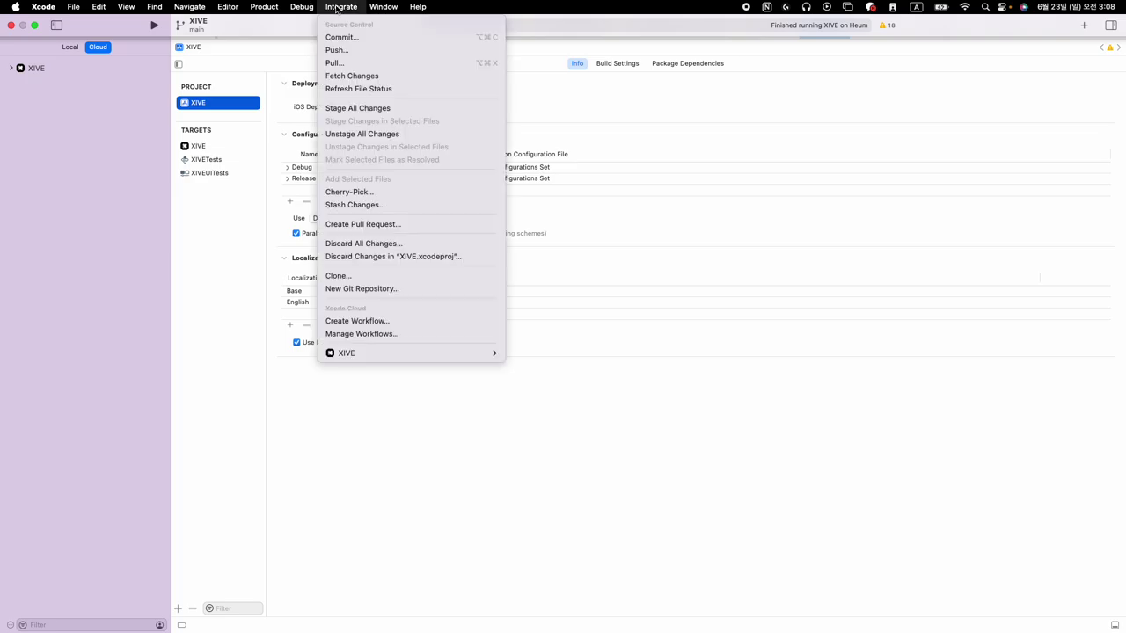
pyautogui.click(340, 37)
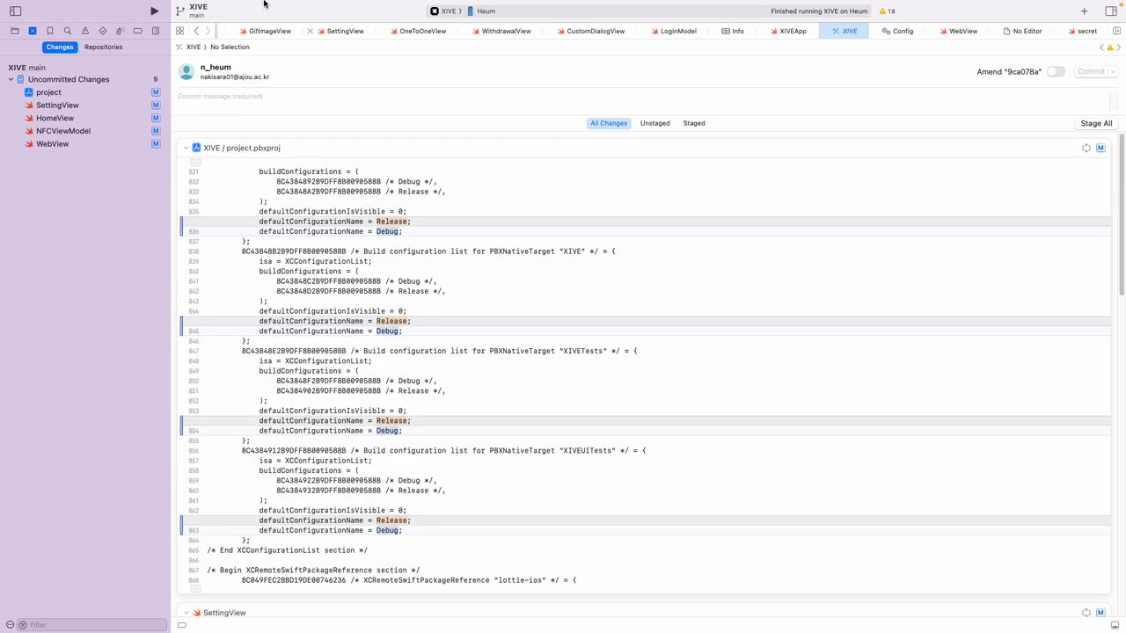
pyautogui.moveTo(253, 4)
pyautogui.click(342, 7)
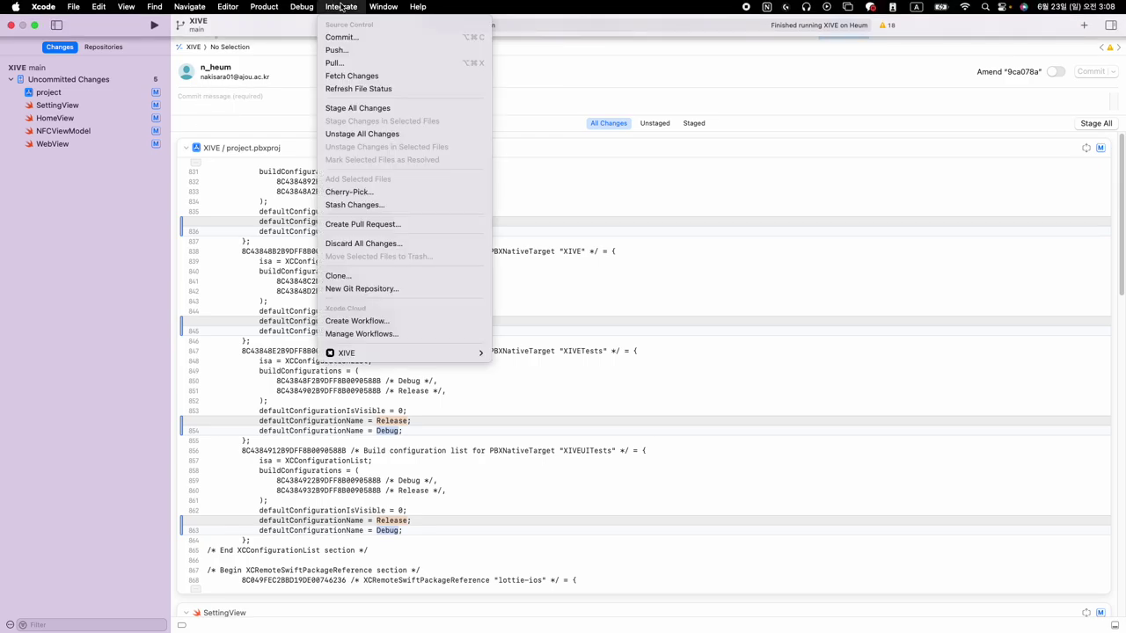
pyautogui.click(248, 95)
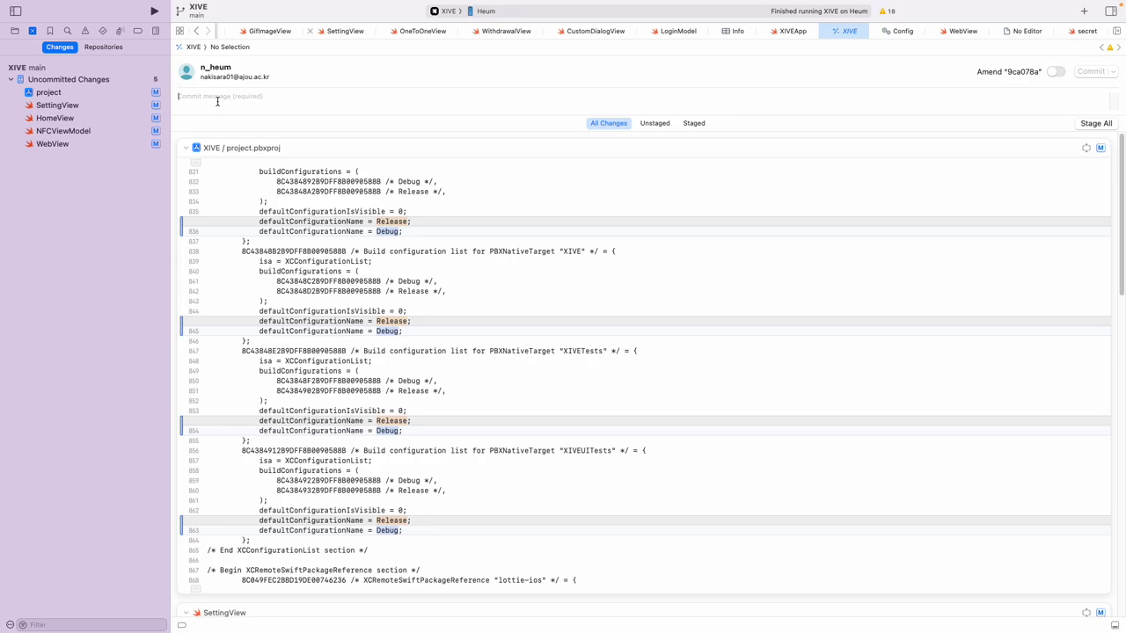
# Open CalendarView from the Calander group of the project files and read through its code.
pyautogui.click(14, 31)
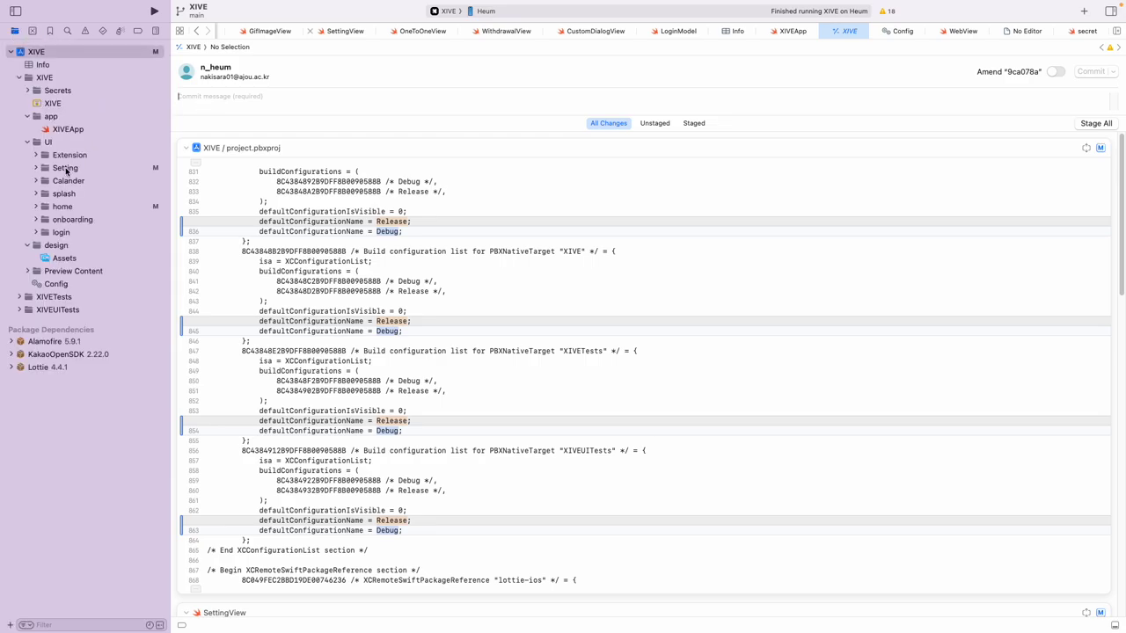
pyautogui.click(35, 181)
pyautogui.click(87, 193)
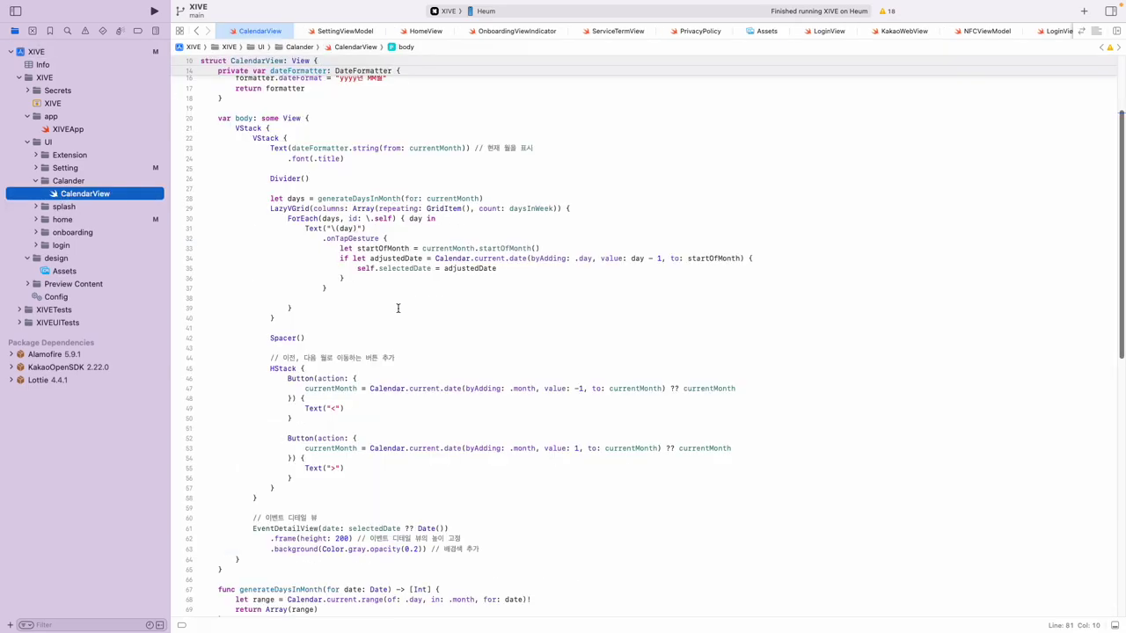
pyautogui.scroll(-10, 398, 308)
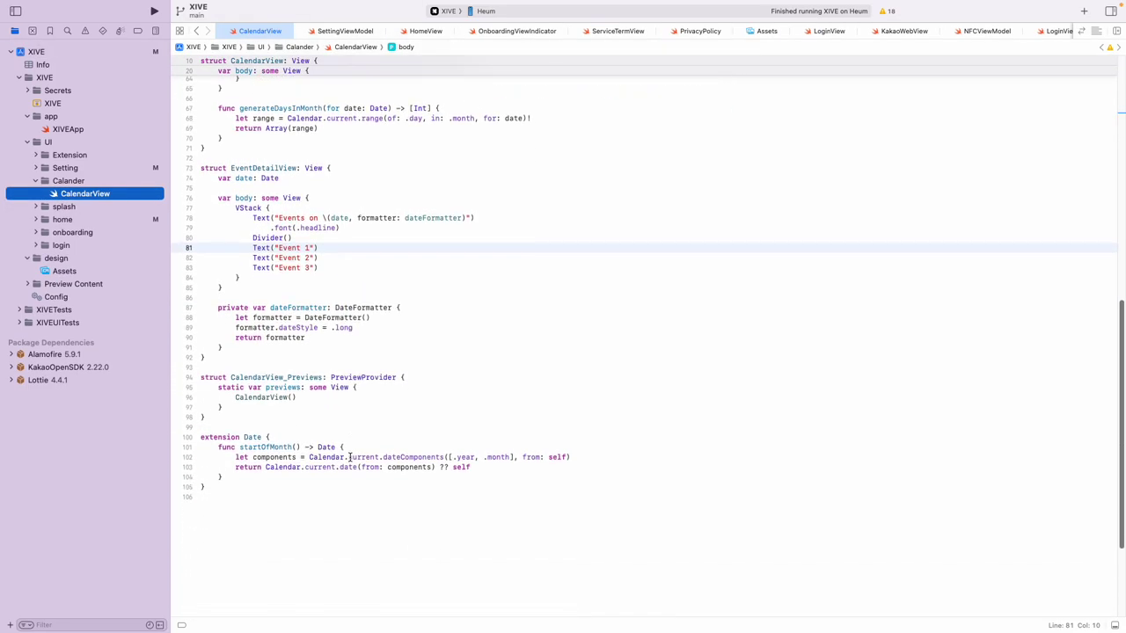
pyautogui.scroll(10, 349, 458)
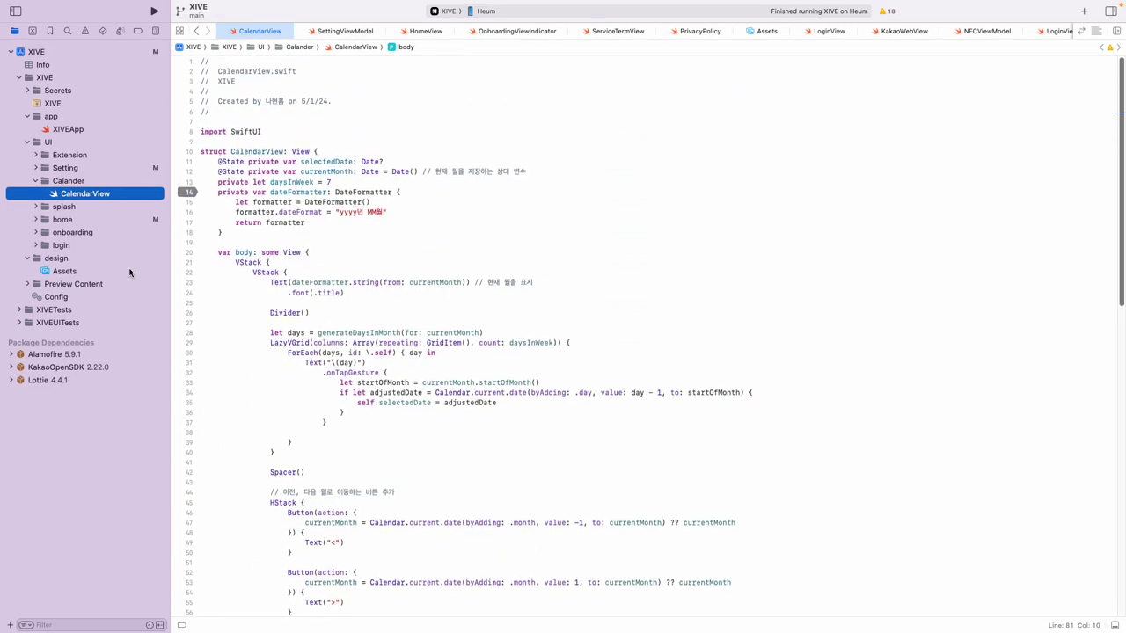
# Open HomeView from the home group and examine the calendar button code in setupNavigationBar.
pyautogui.click(36, 220)
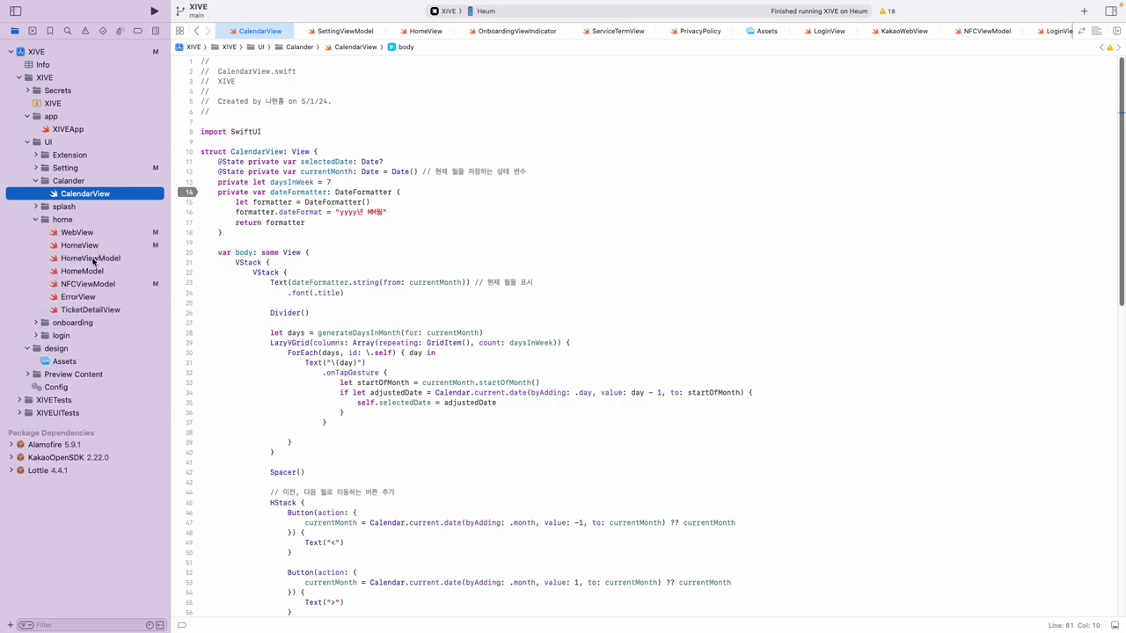
pyautogui.click(79, 246)
pyautogui.scroll(-5, 406, 403)
pyautogui.scroll(-4, 405, 403)
pyautogui.click(378, 419)
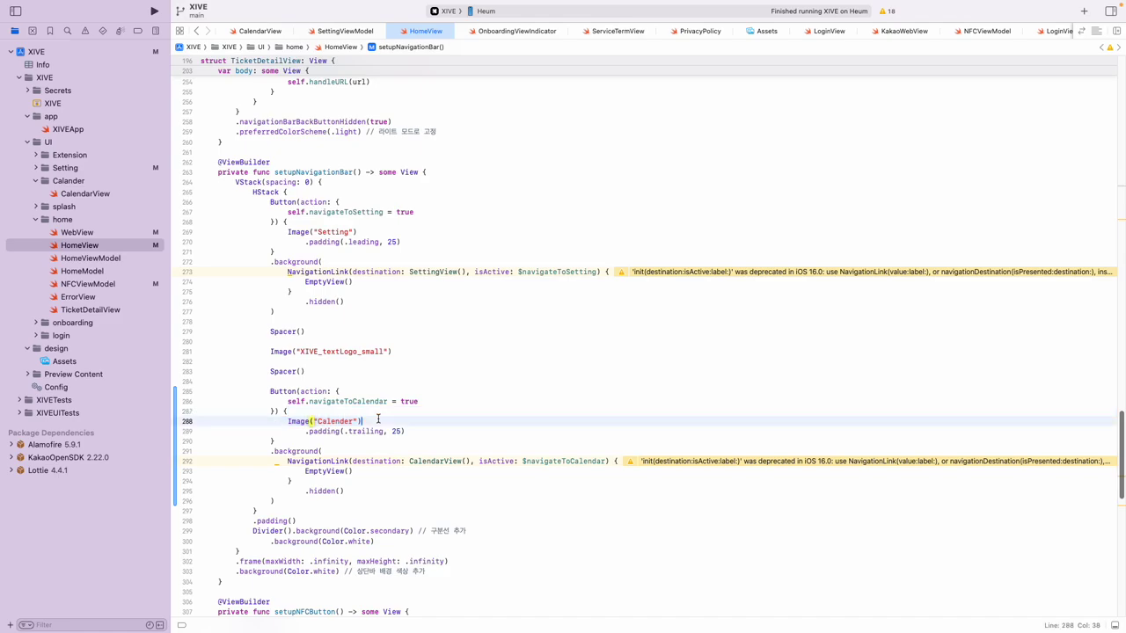
# Return to the source control commit view of the uncommitted changes.
pyautogui.click(154, 31)
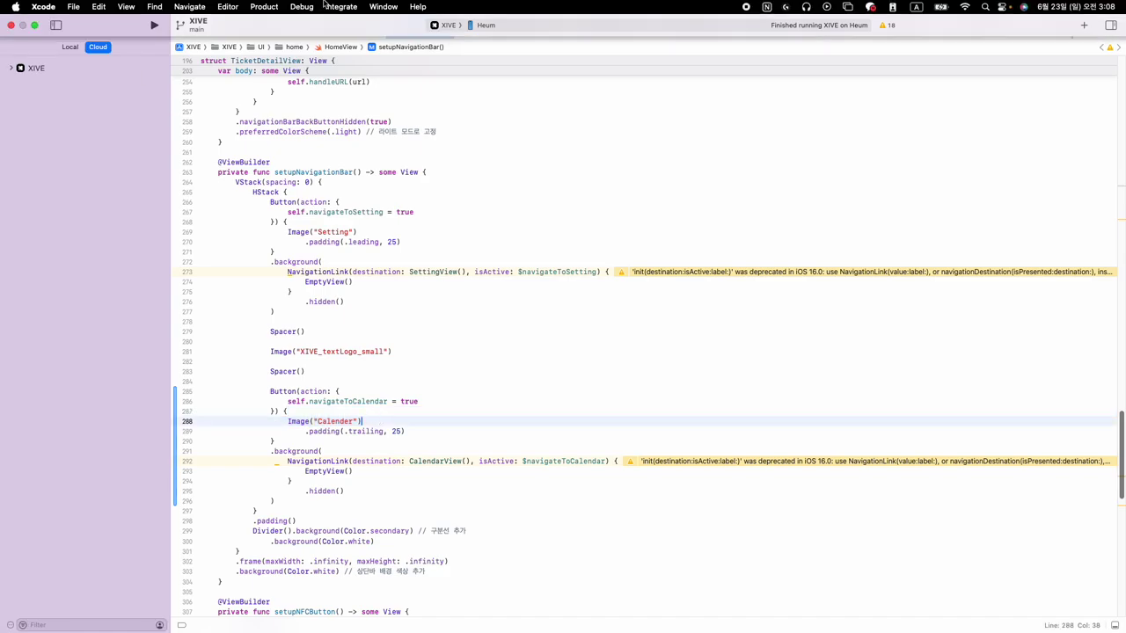
pyautogui.click(341, 7)
pyautogui.click(341, 37)
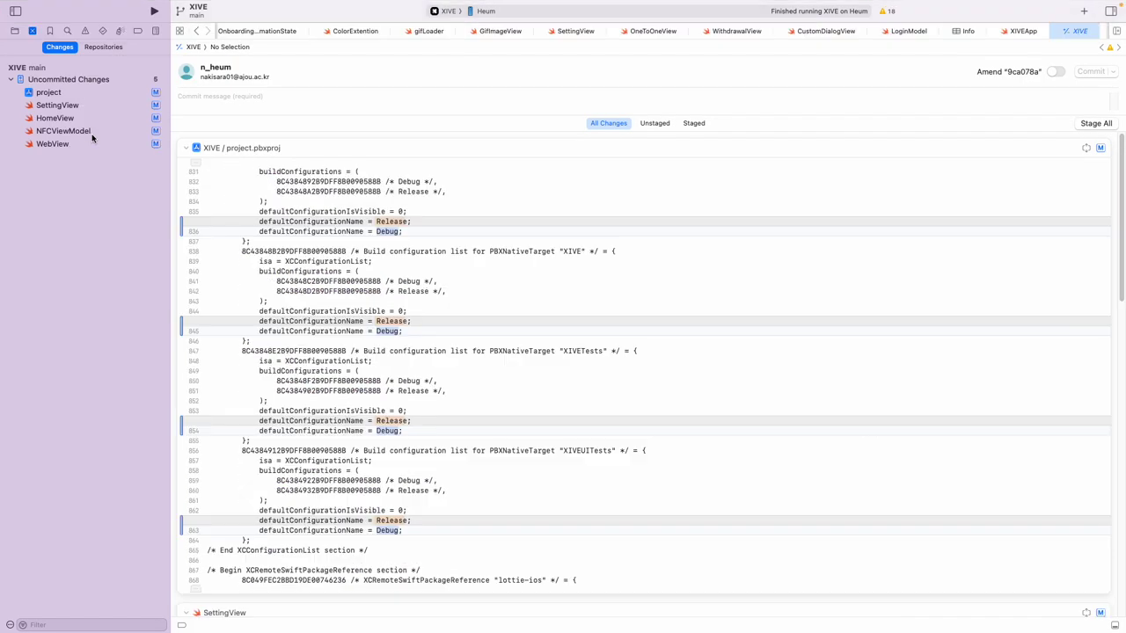
# Stage all uncommitted changes and commit them with the message "Fix: HomeView Calendar button".
pyautogui.click(62, 118)
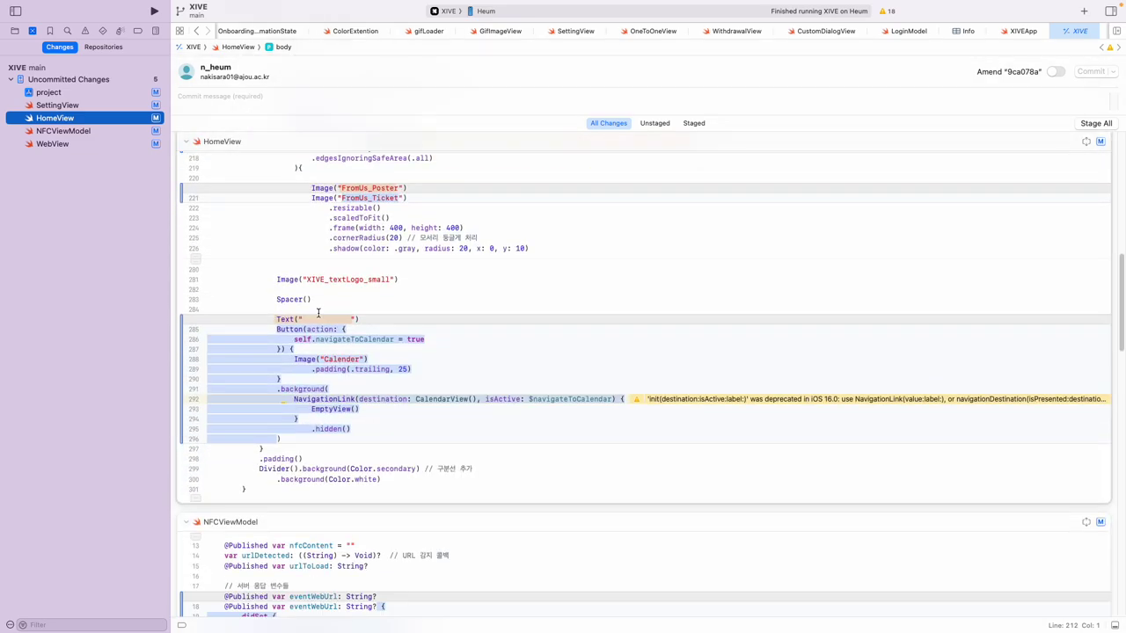
pyautogui.click(320, 101)
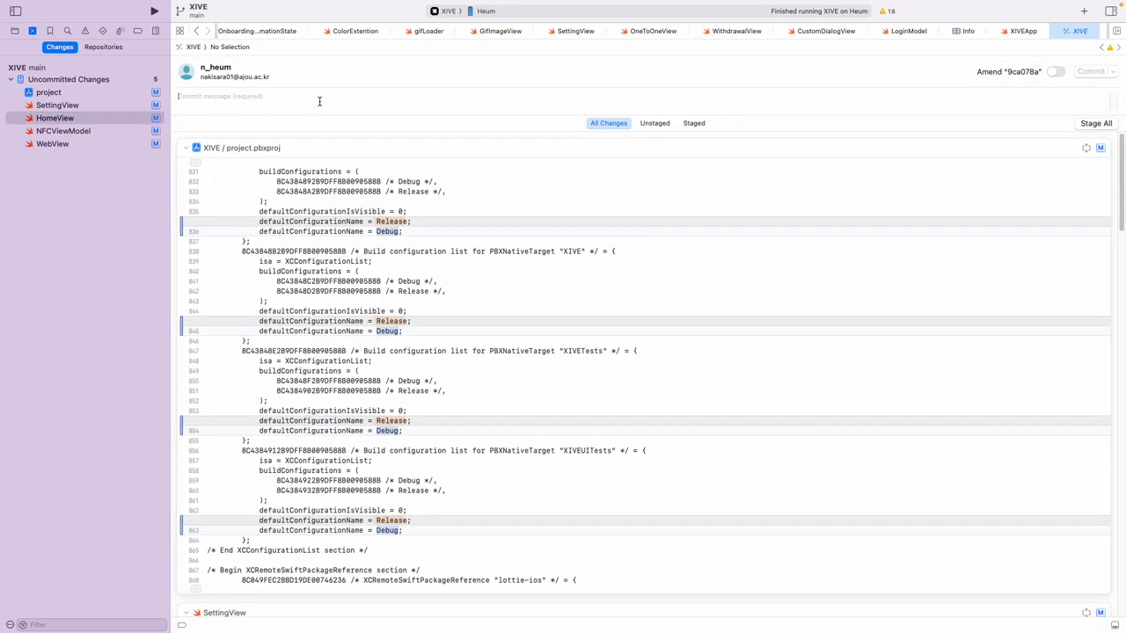
pyautogui.write('Fix: HomeView Calendar button')
pyautogui.click(1098, 125)
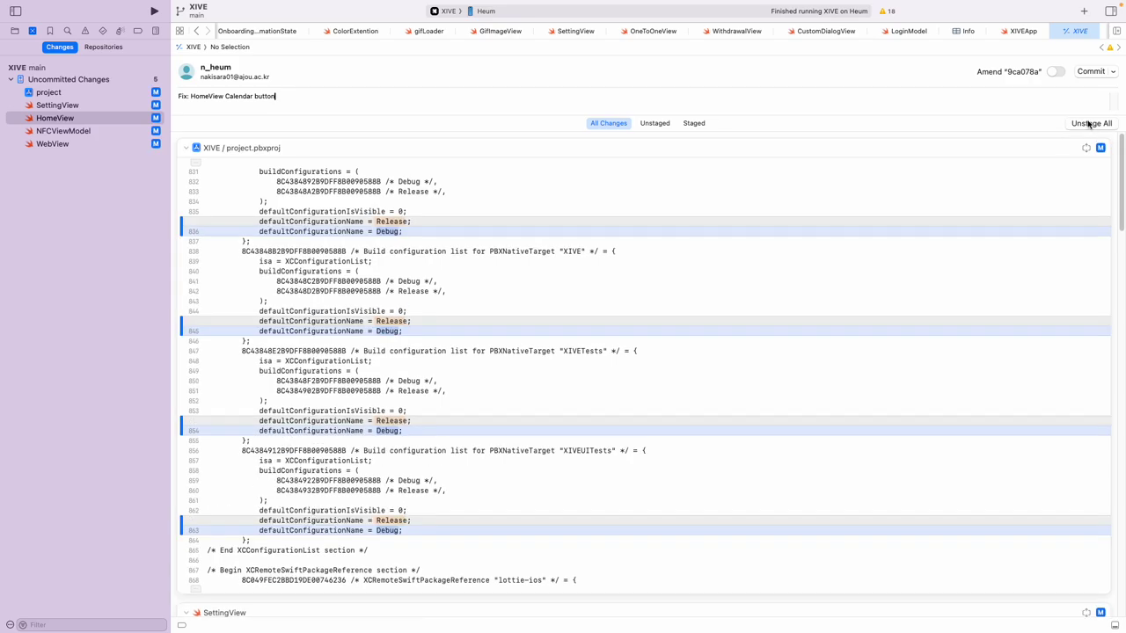
pyautogui.click(1087, 71)
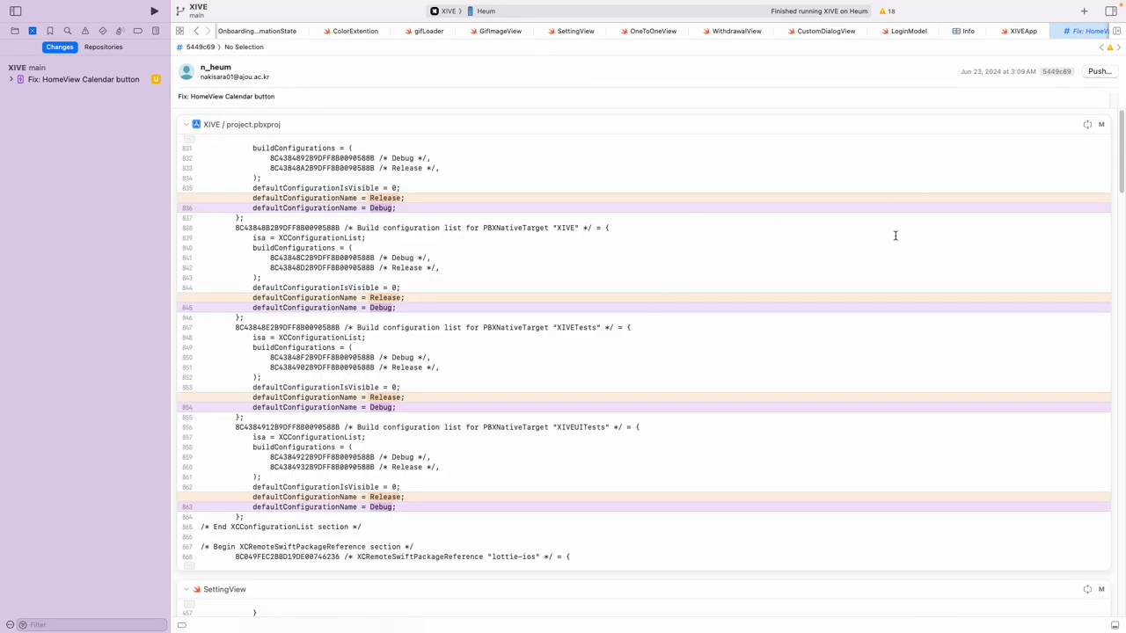
# Review the diffs of the new commit and push it to origin/main without including tags.
pyautogui.scroll(-15, 608, 261)
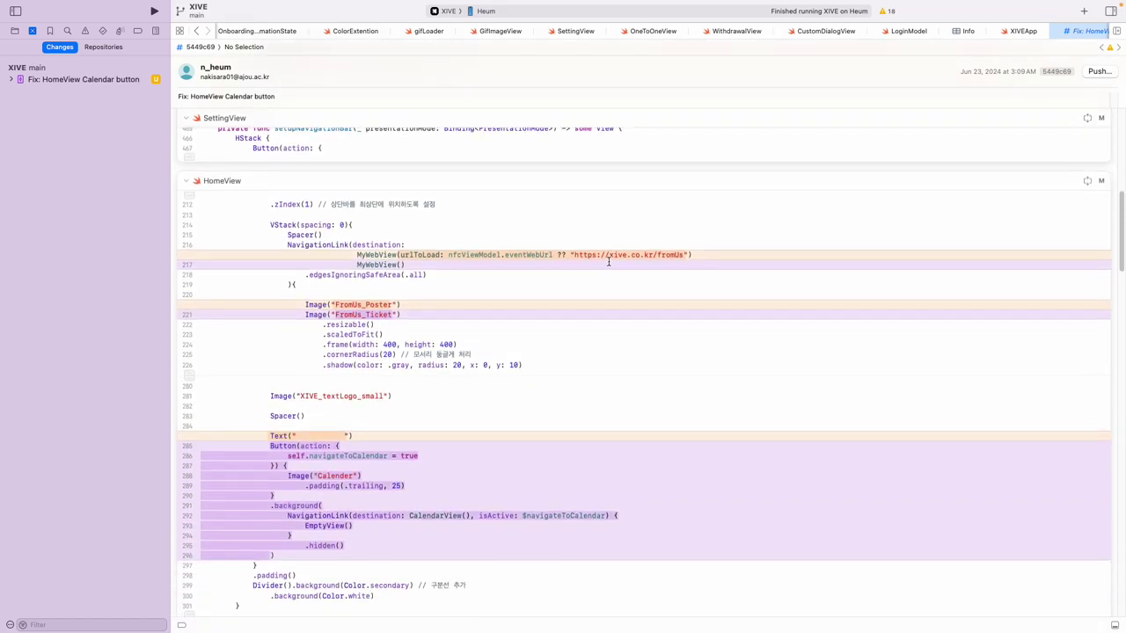
pyautogui.scroll(-20, 607, 261)
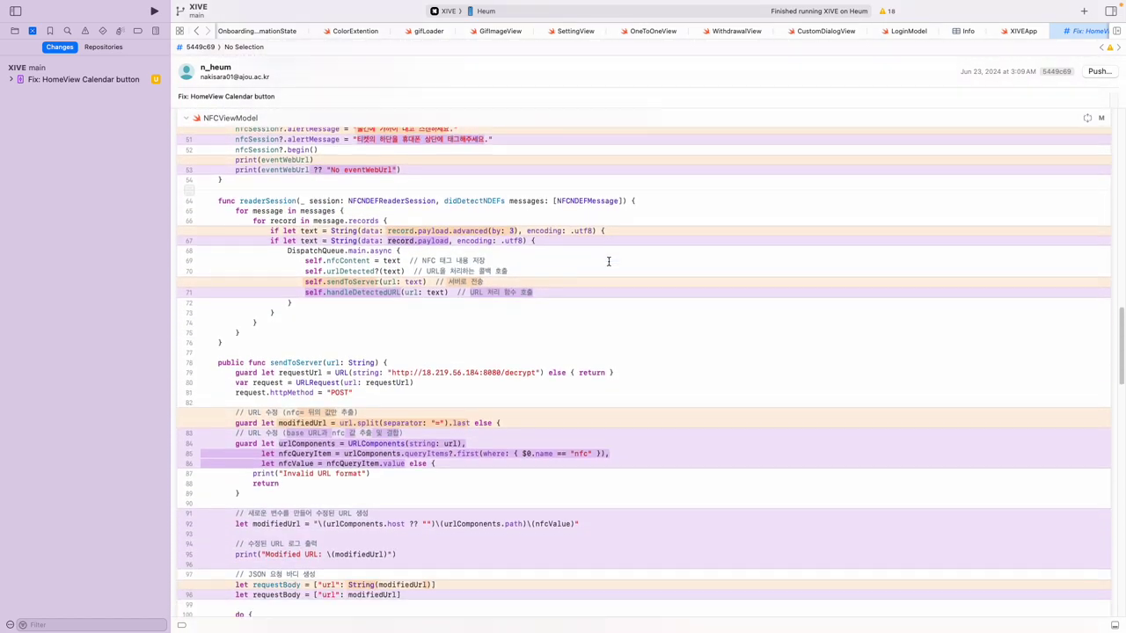
pyautogui.scroll(-3, 608, 261)
pyautogui.click(1099, 71)
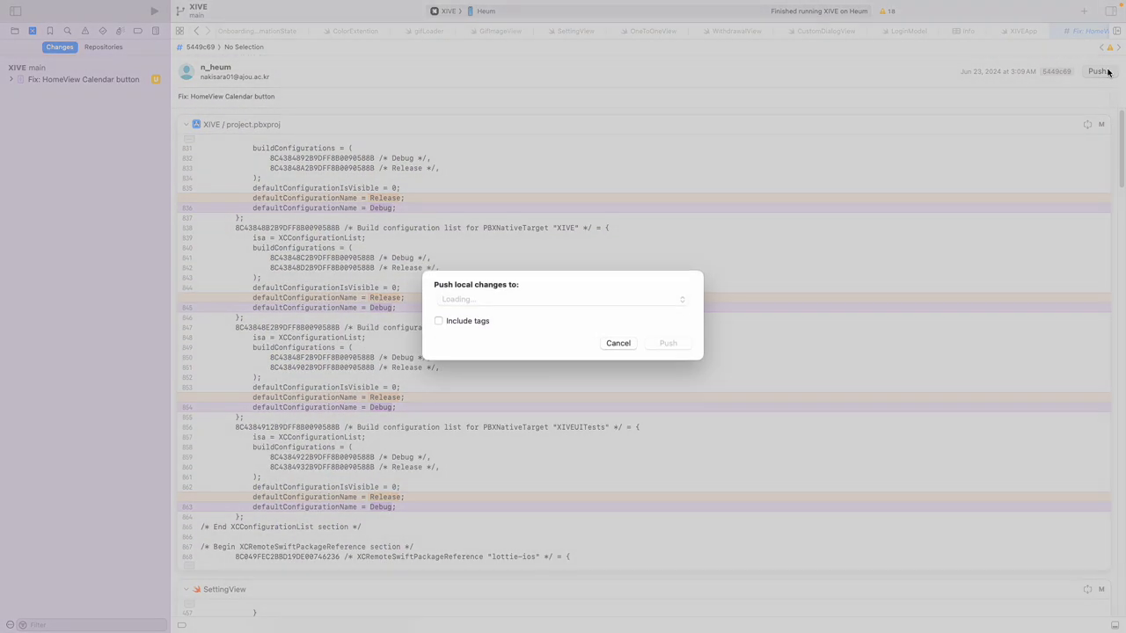
pyautogui.click(668, 346)
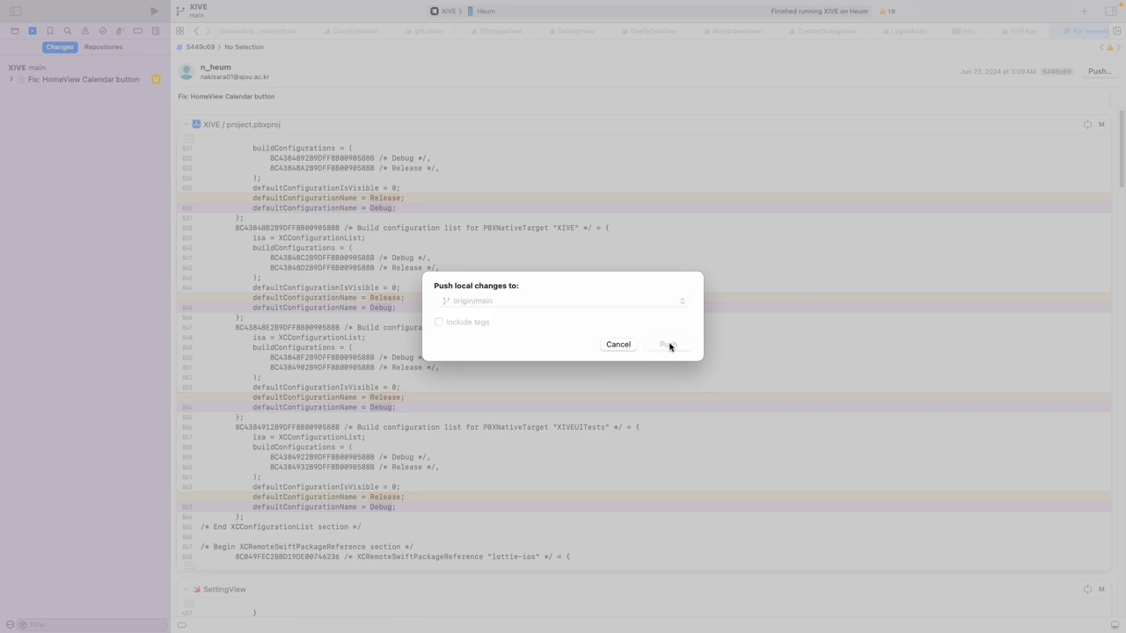